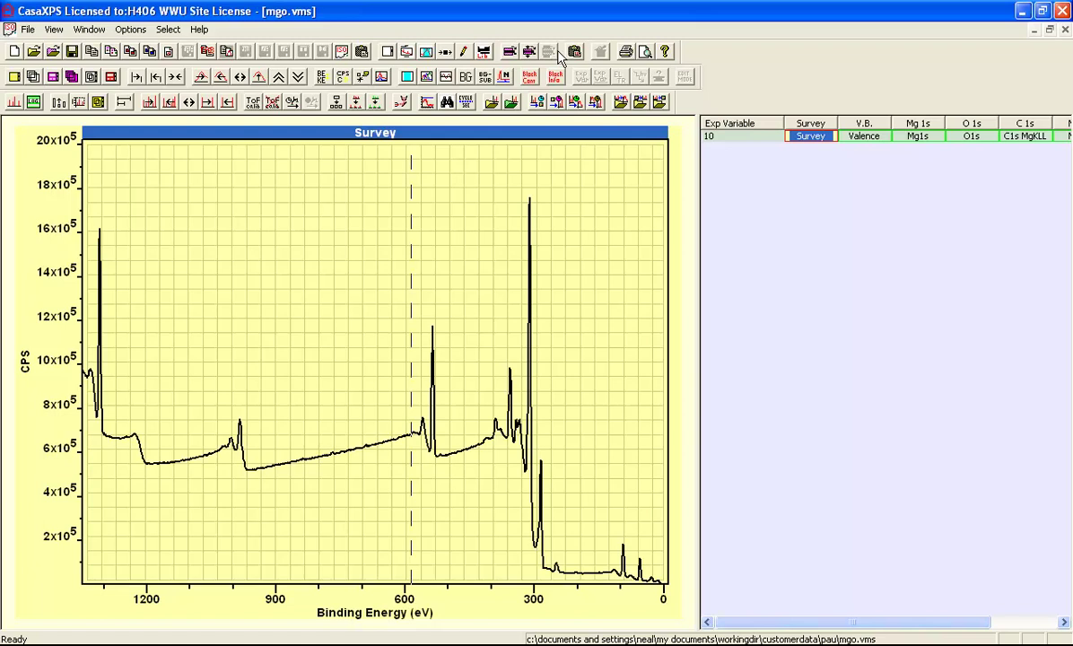
Step: Open Quantification Parameters and Element Library beside the spectrum, then mark the Mg 1s peak (1303 eV)
click(407, 51)
drag(437, 126, 778, 188)
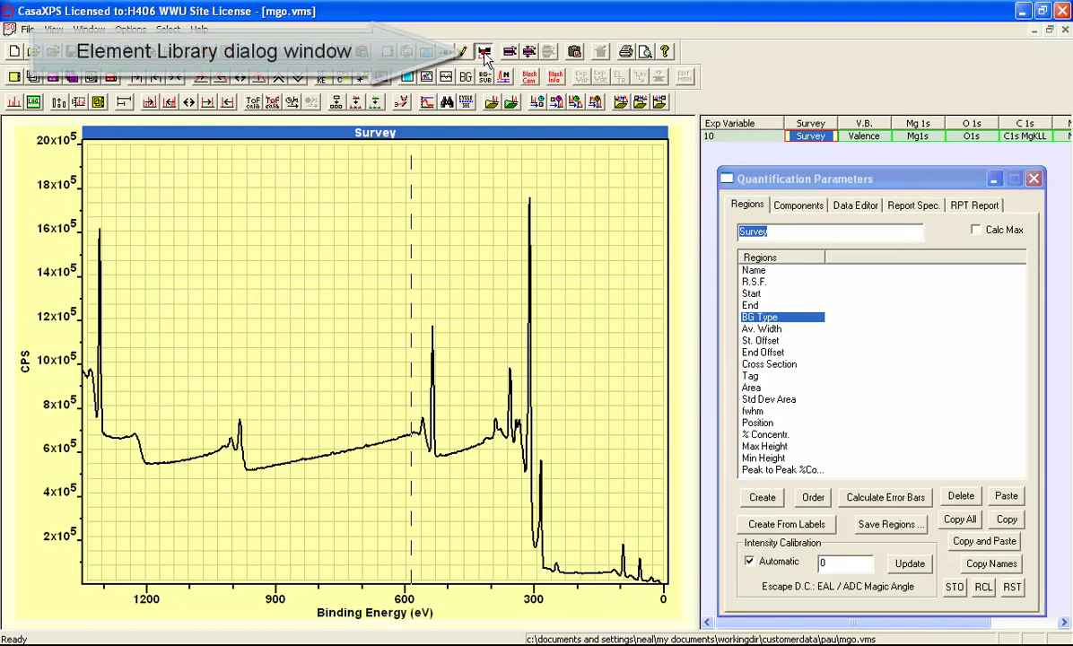
click(484, 115)
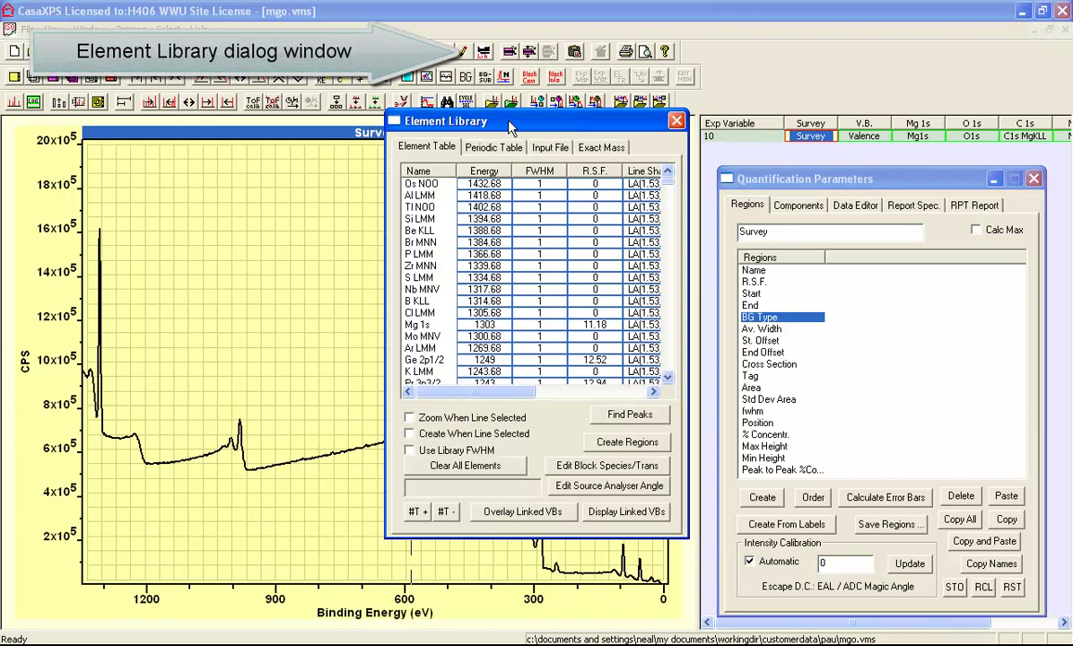
drag(676, 154, 847, 205)
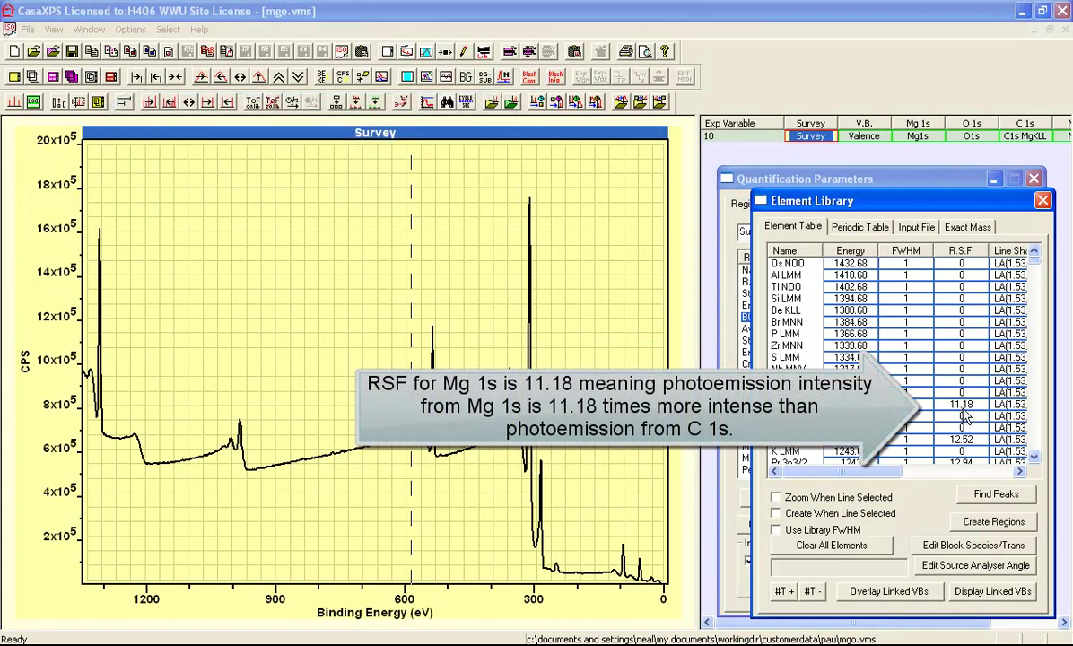
click(101, 361)
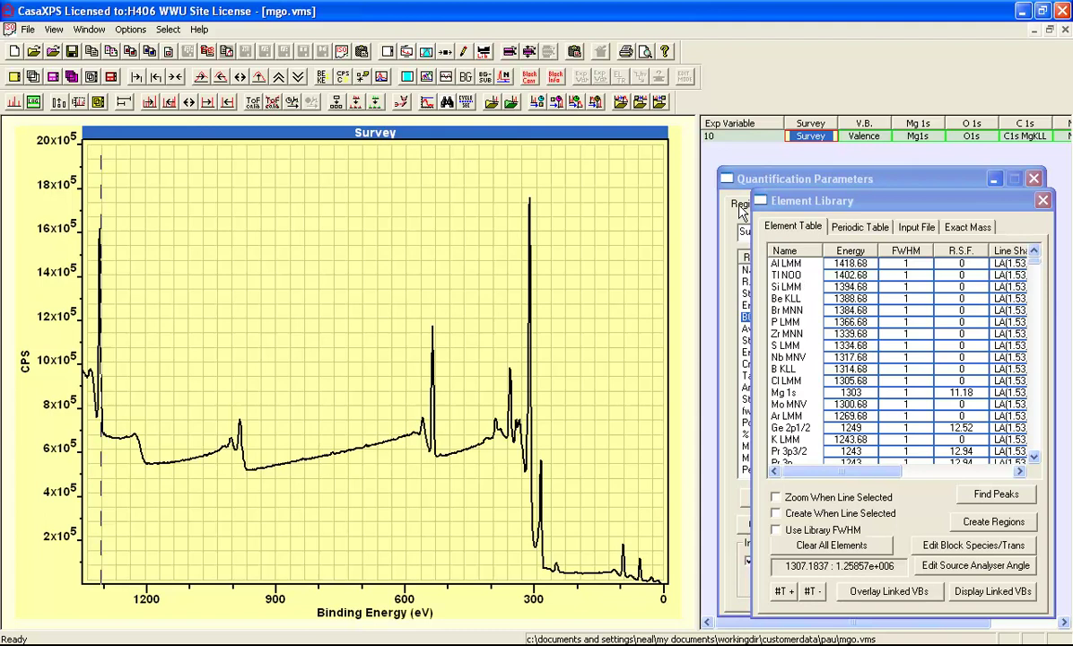
Step: Enable zoom and create-on-select, then add an Mg 1s region narrowed to 1317–1297 eV
click(777, 498)
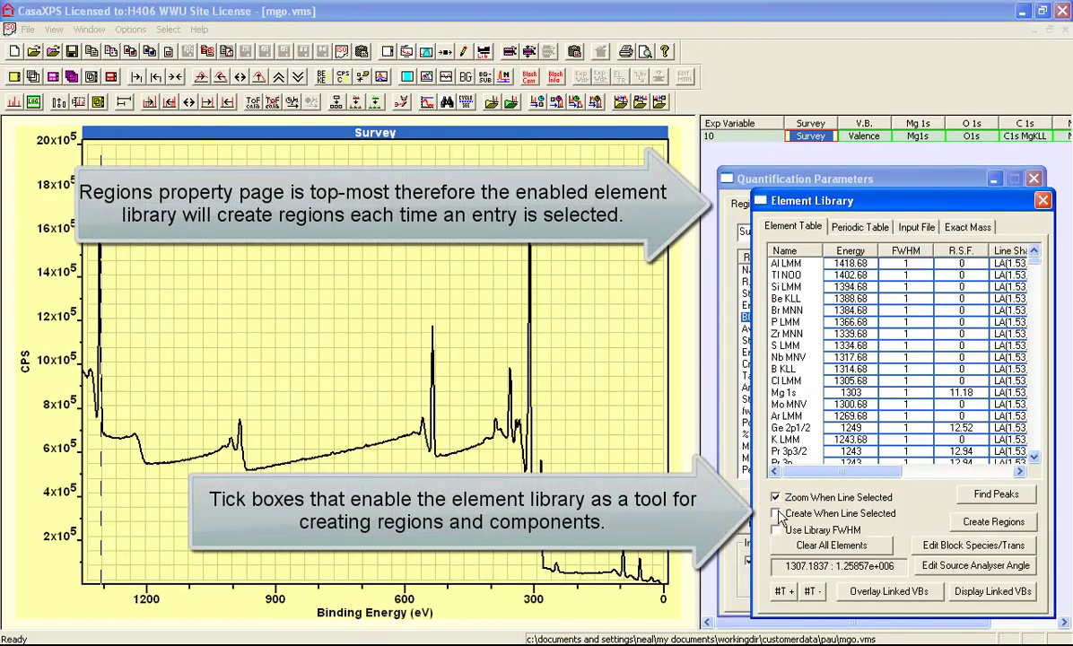
click(777, 515)
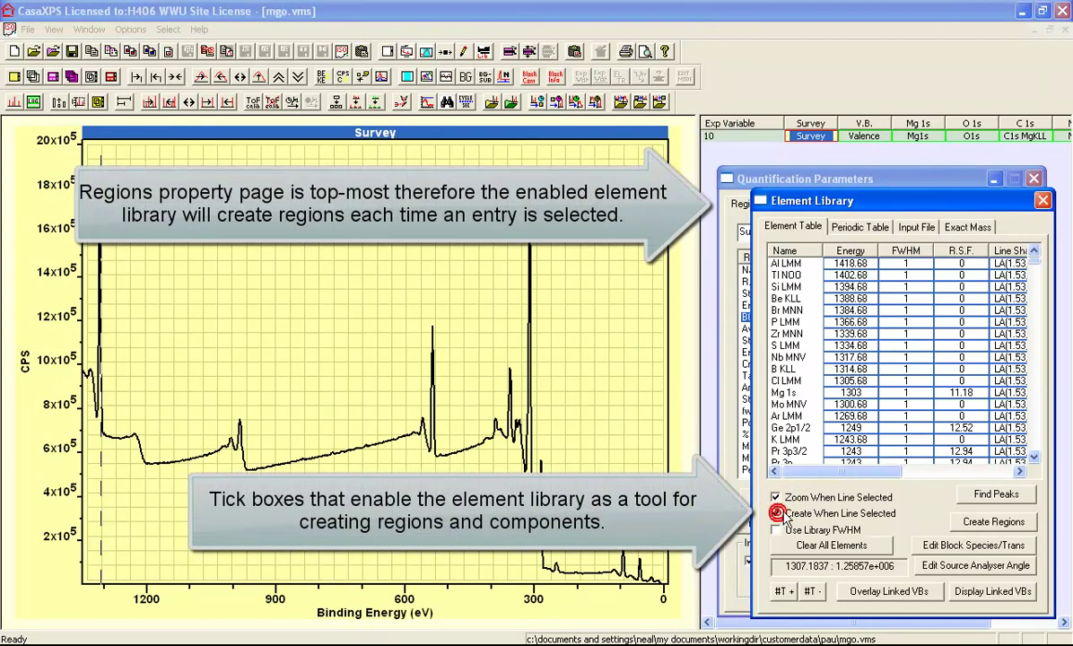
click(783, 393)
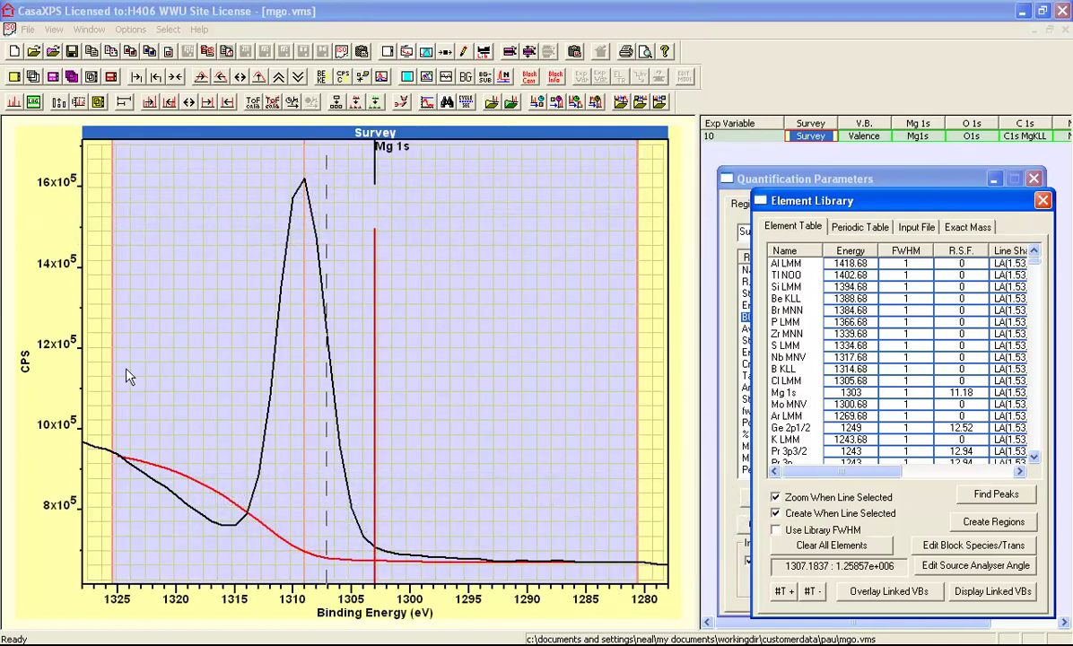
drag(113, 375, 208, 372)
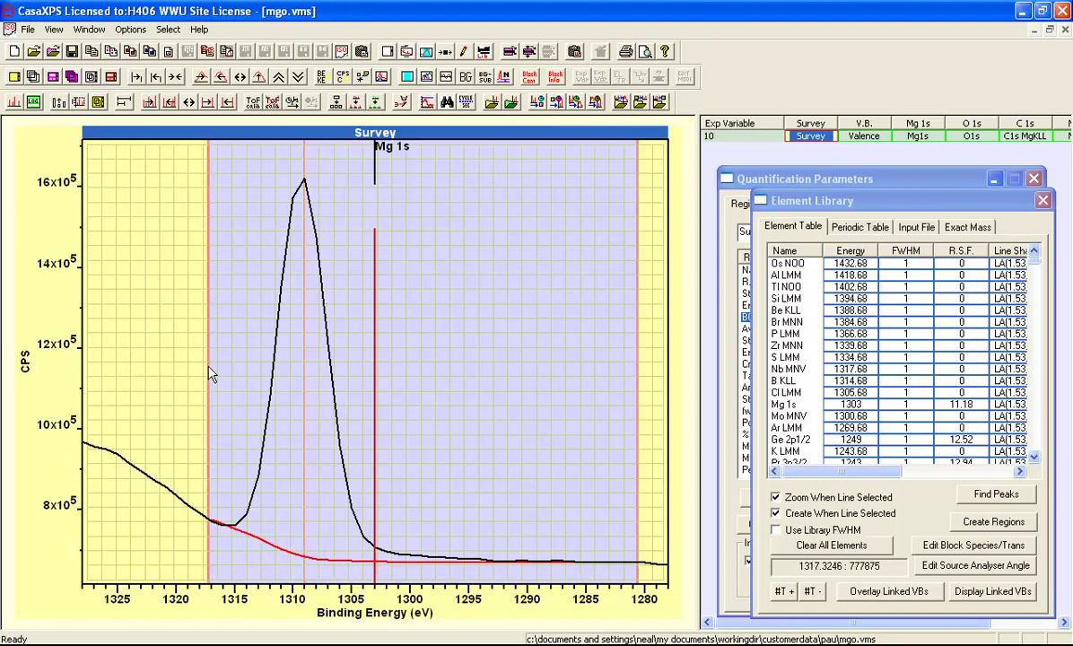
scroll(549, 405, down, 2)
click(441, 397)
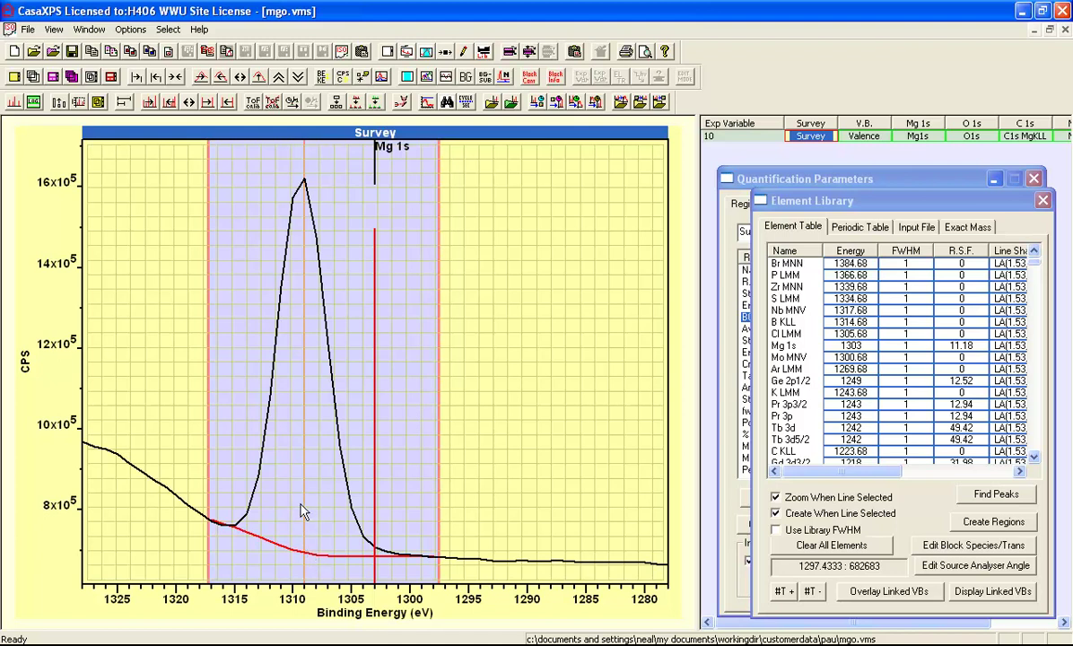
Step: Edit the Mg 1s R.S.F. value (11.18) in Quantification Parameters, then zoom out to the survey
click(758, 182)
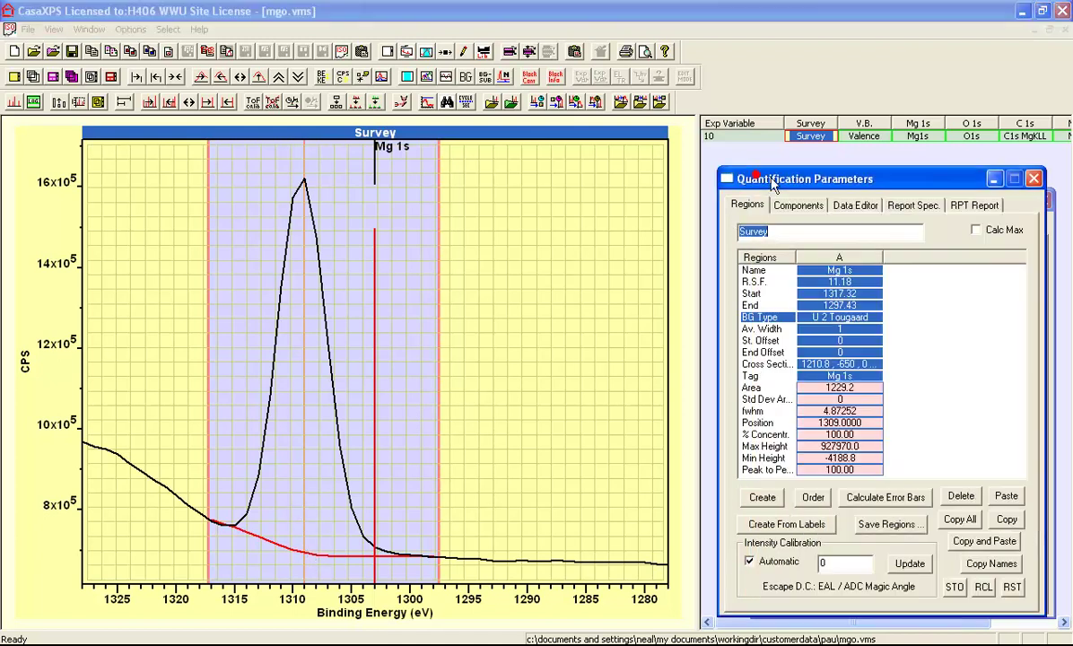
double_click(824, 283)
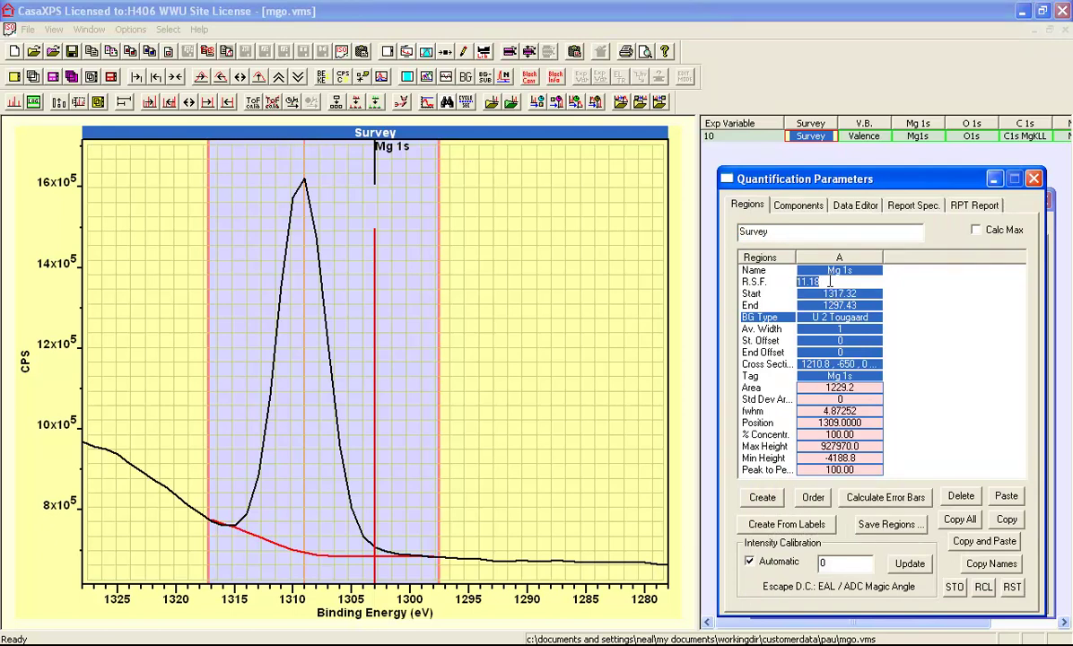
double_click(397, 163)
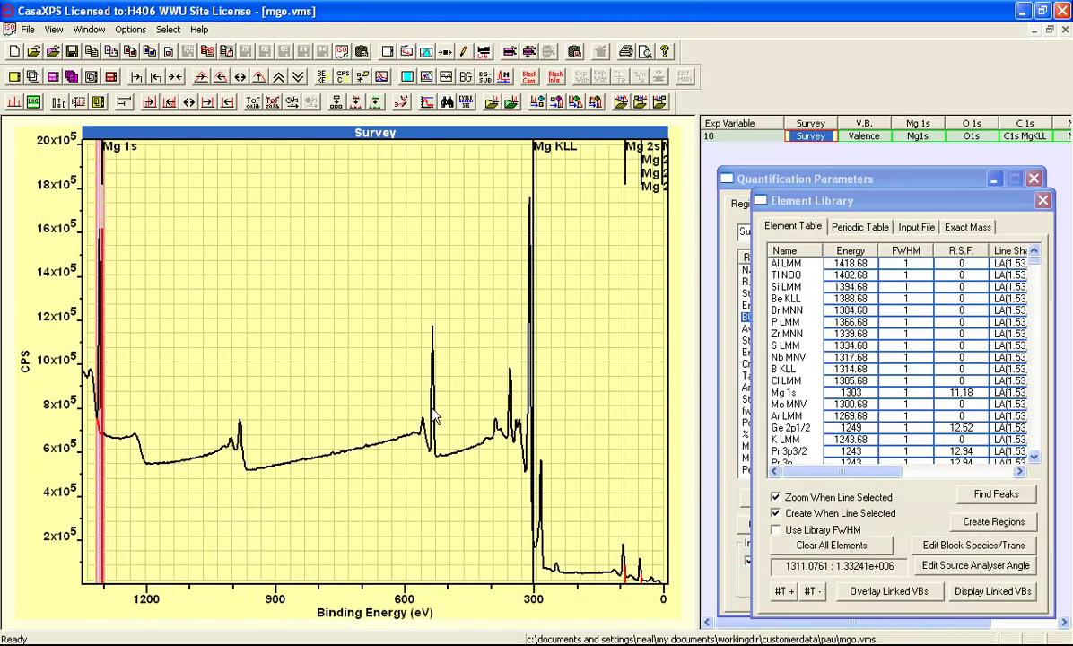
Step: Mark the oxygen peak near 536 eV, add an O 1s region and extend its start to 545 eV
click(433, 414)
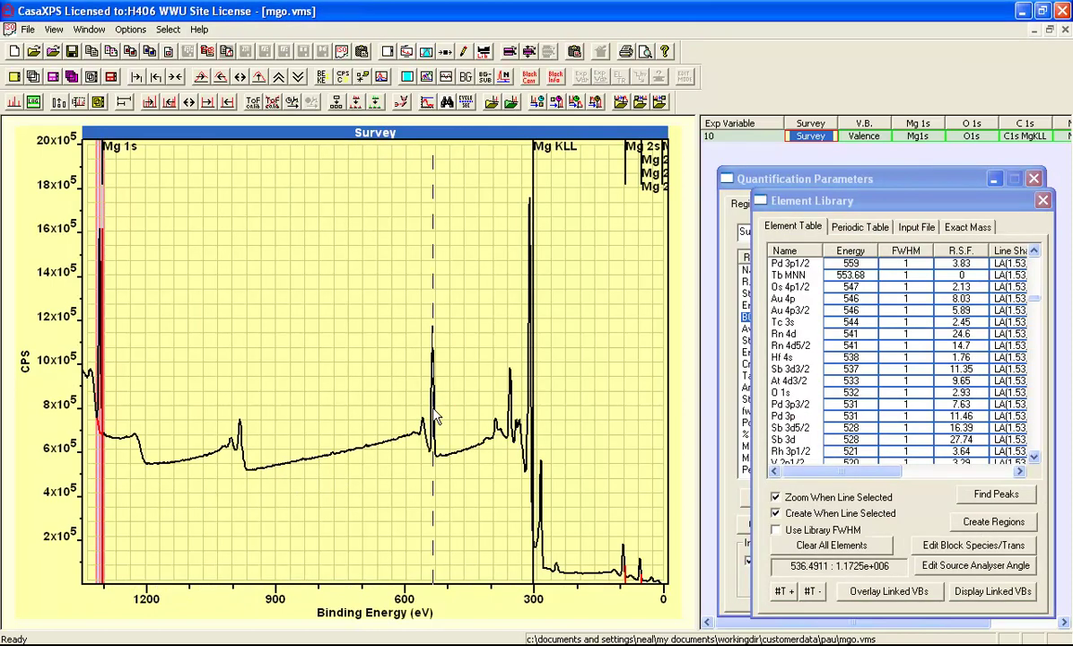
click(786, 392)
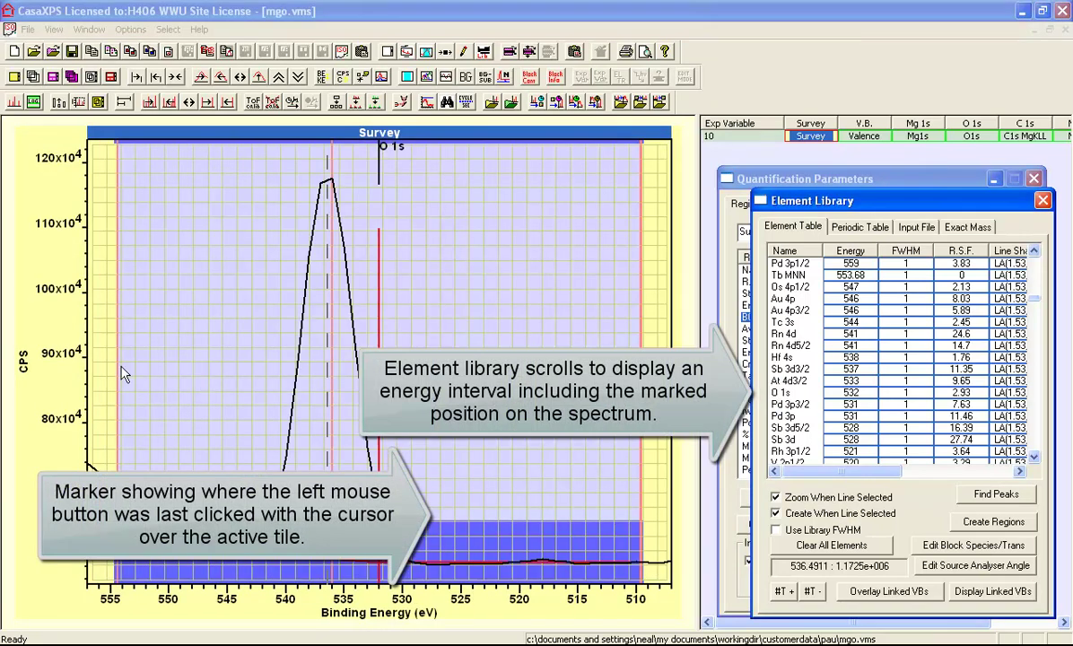
mouse_move(124, 375)
mouse_down()
mouse_move(443, 386)
mouse_move(433, 386)
mouse_up()
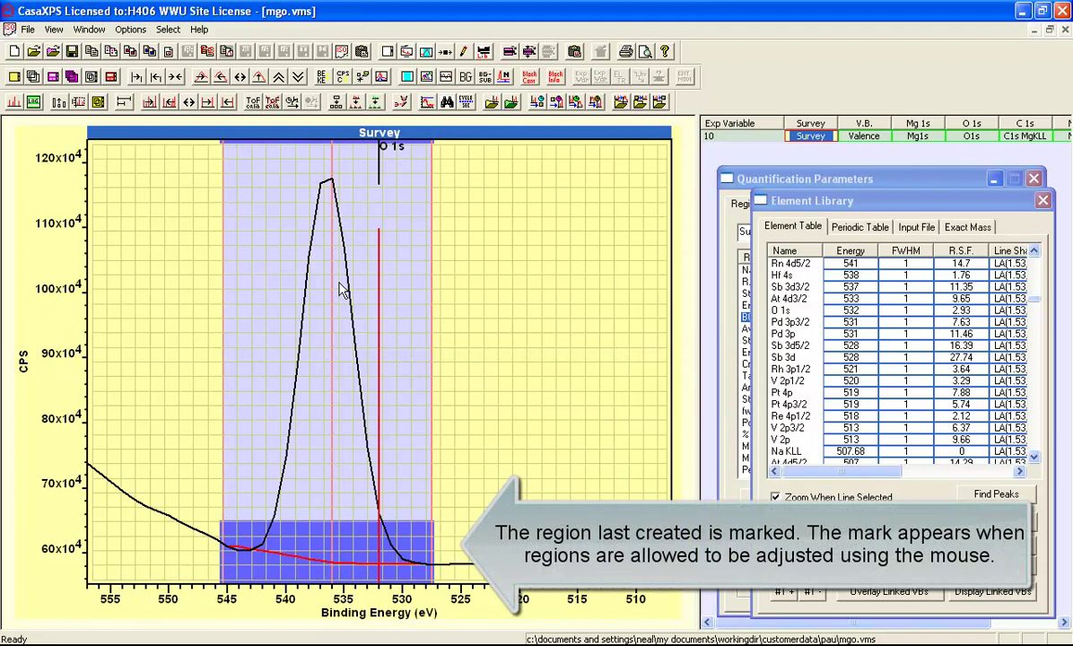
Step: Annotate the full survey with a region table: Mg 1s 50.85 At%, O 1s 49.15 At%
click(436, 52)
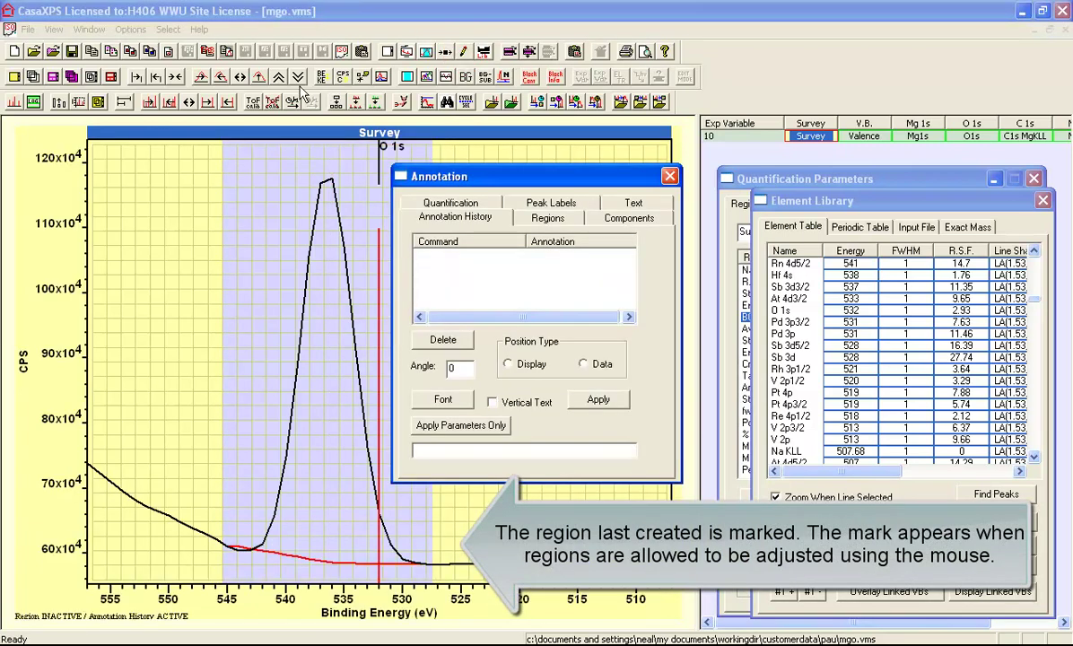
drag(420, 180, 728, 215)
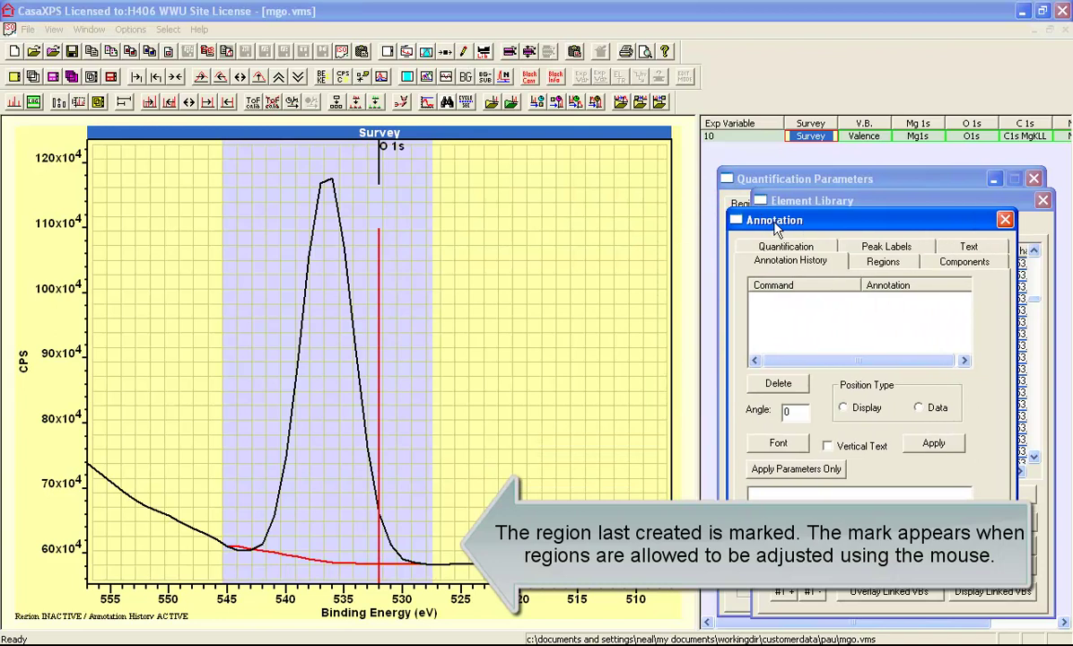
click(175, 77)
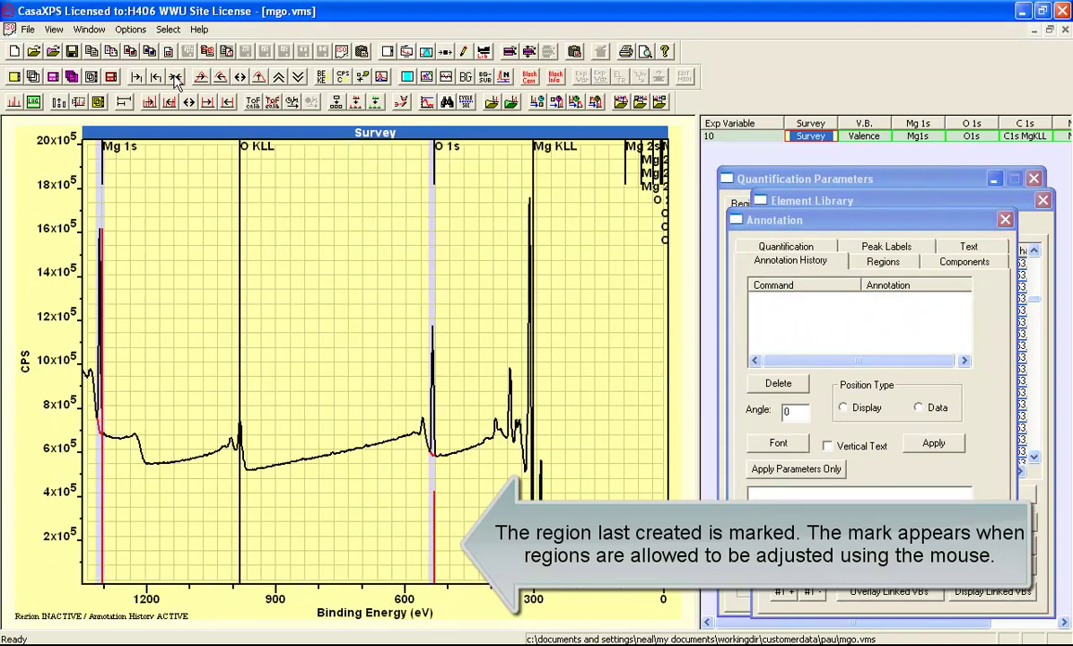
click(883, 261)
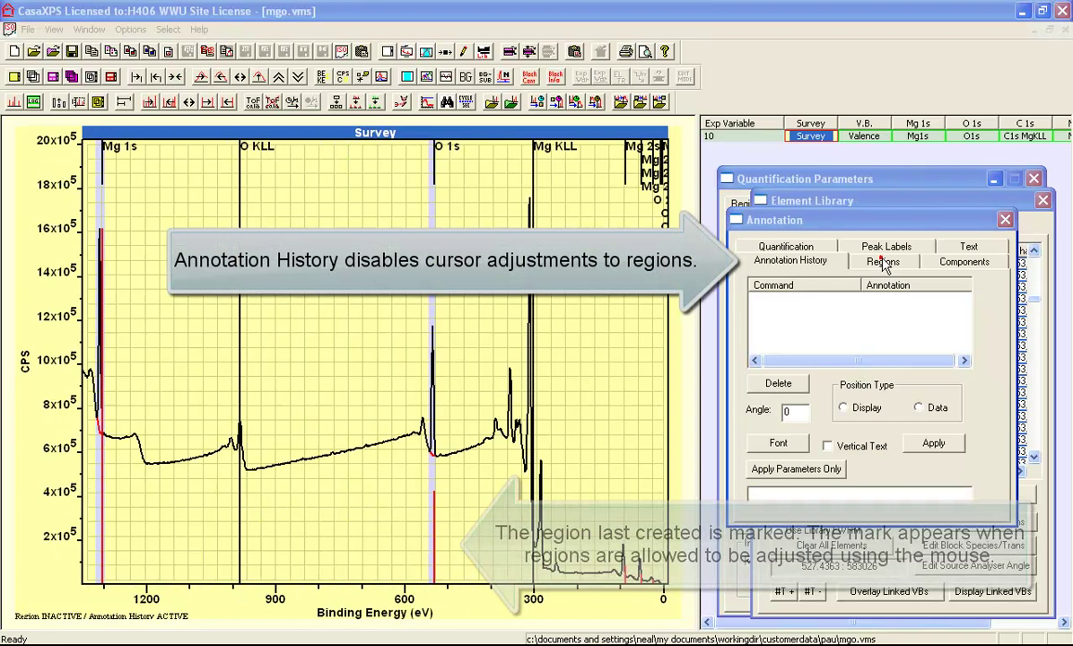
click(944, 431)
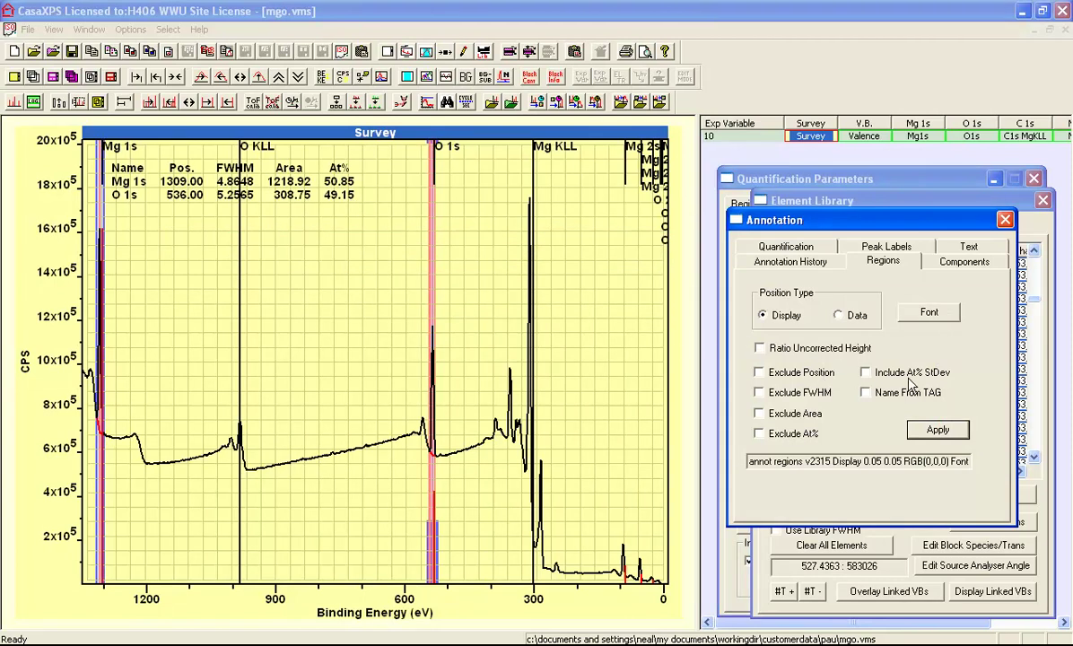
Step: Add a live Mg 1s1 O 1s0.966 formula annotation and move it up and left
click(903, 240)
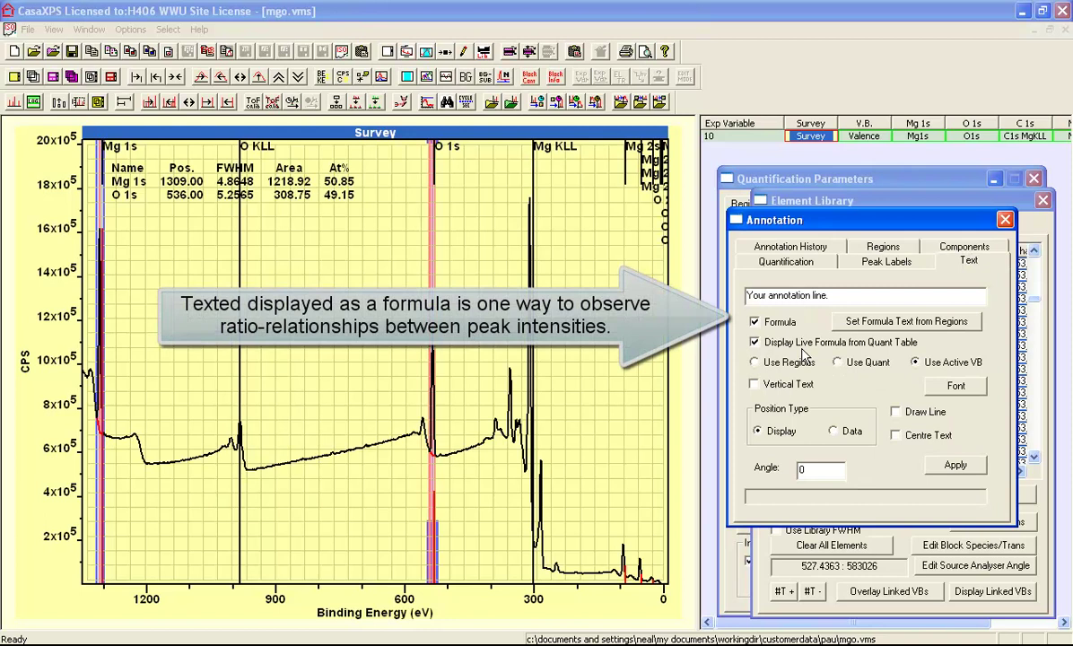
click(913, 361)
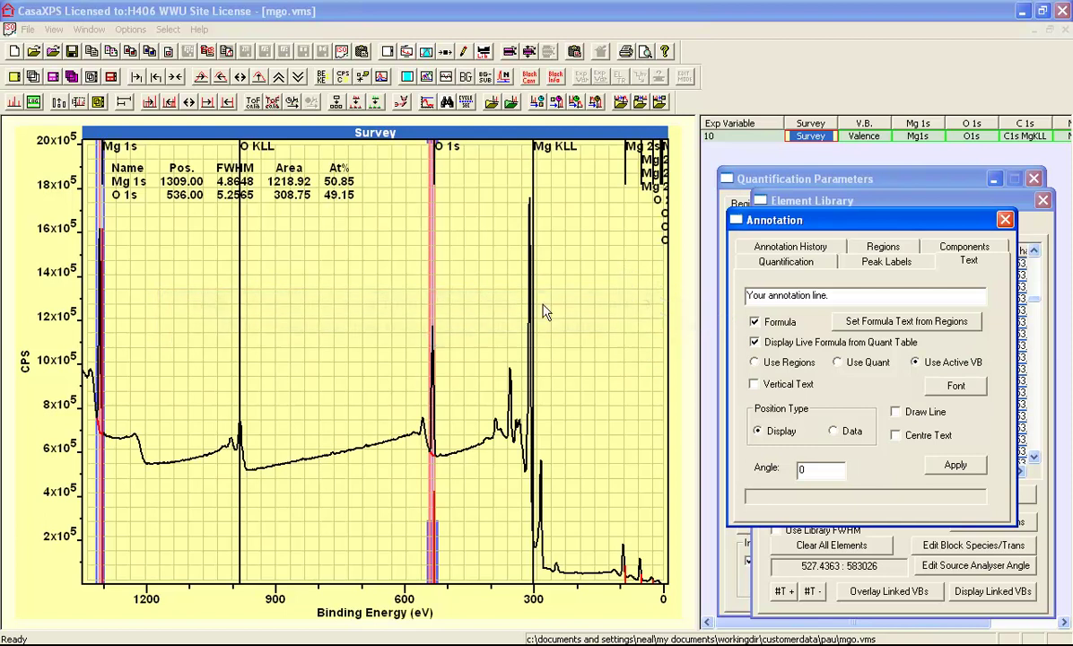
click(951, 466)
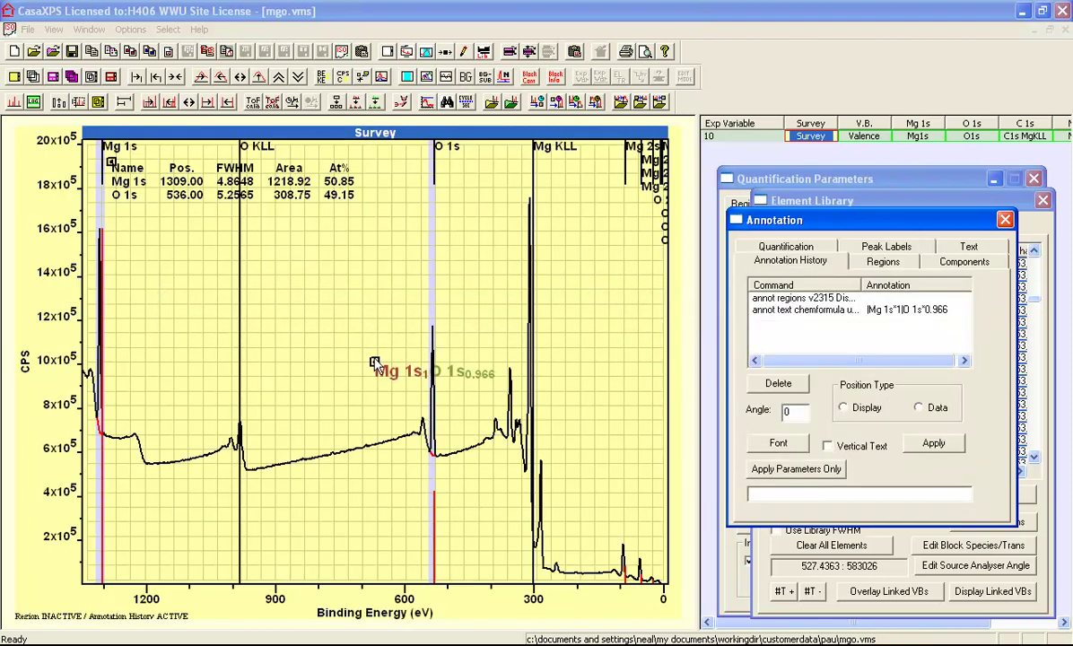
mouse_move(377, 368)
mouse_down()
mouse_move(233, 304)
mouse_move(157, 244)
mouse_up()
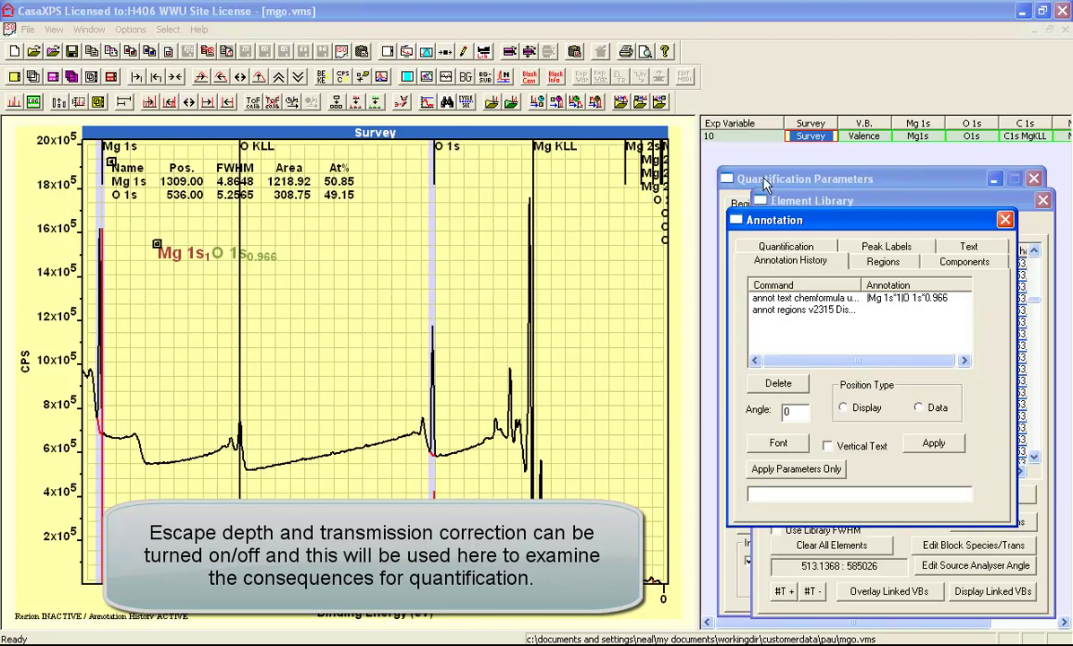
Step: Bring forward the Regions table showing Mg 1s 50.85 and O 1s 49.15 At%
click(720, 178)
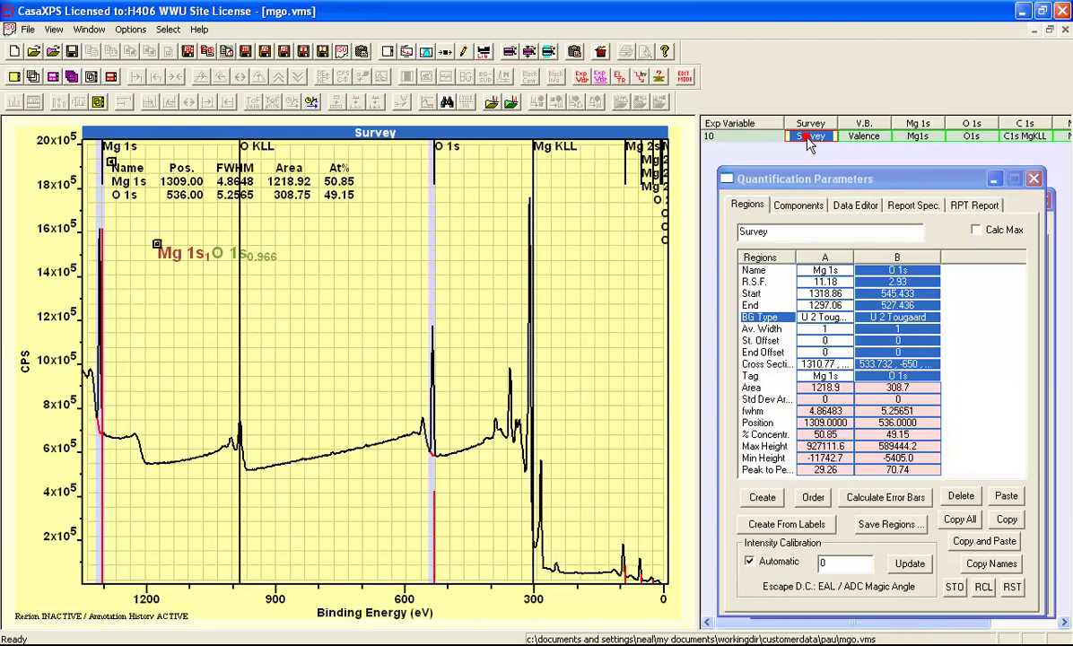
Step: Set Survey escape depth correction to None and disable transmission correction: Mg 1s 27.74, O 1s 72.26 At%
click(651, 77)
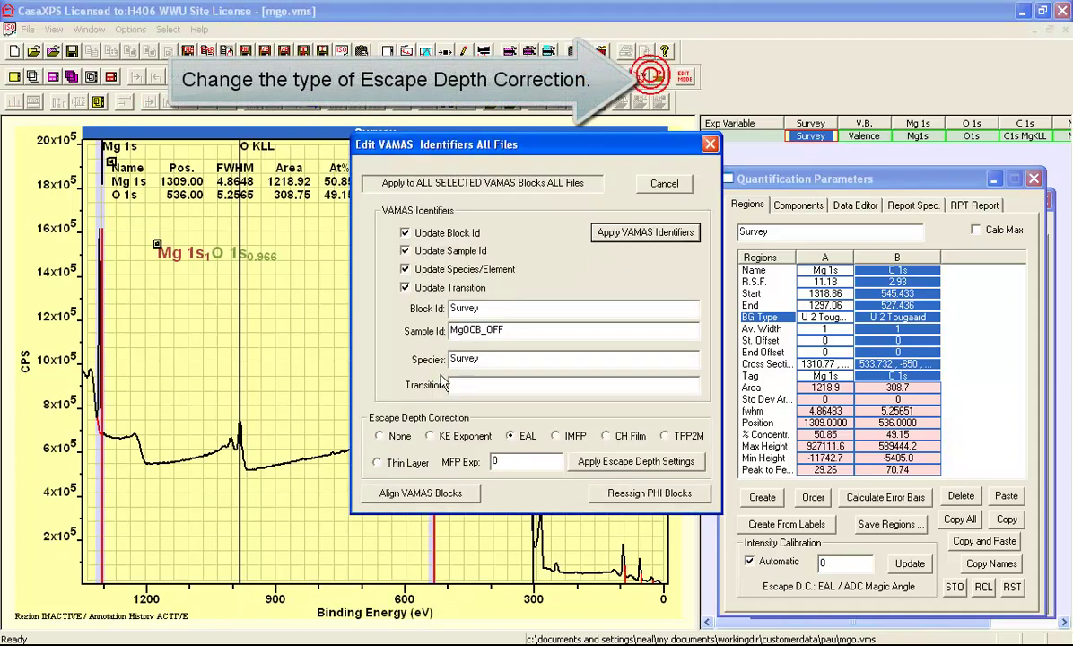
click(380, 436)
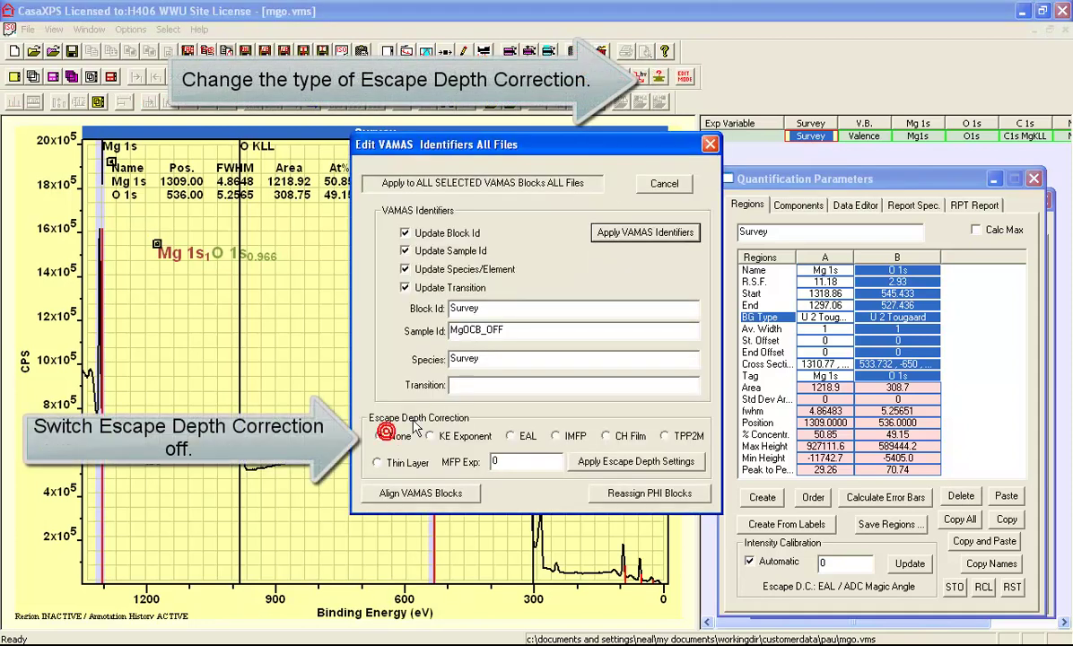
click(582, 462)
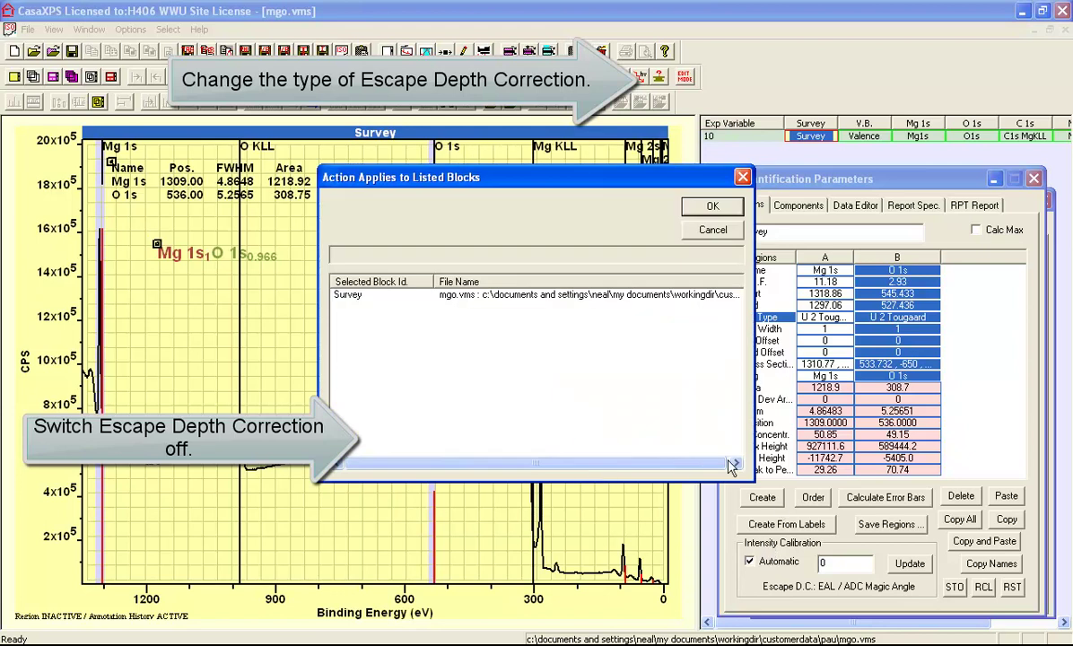
click(712, 205)
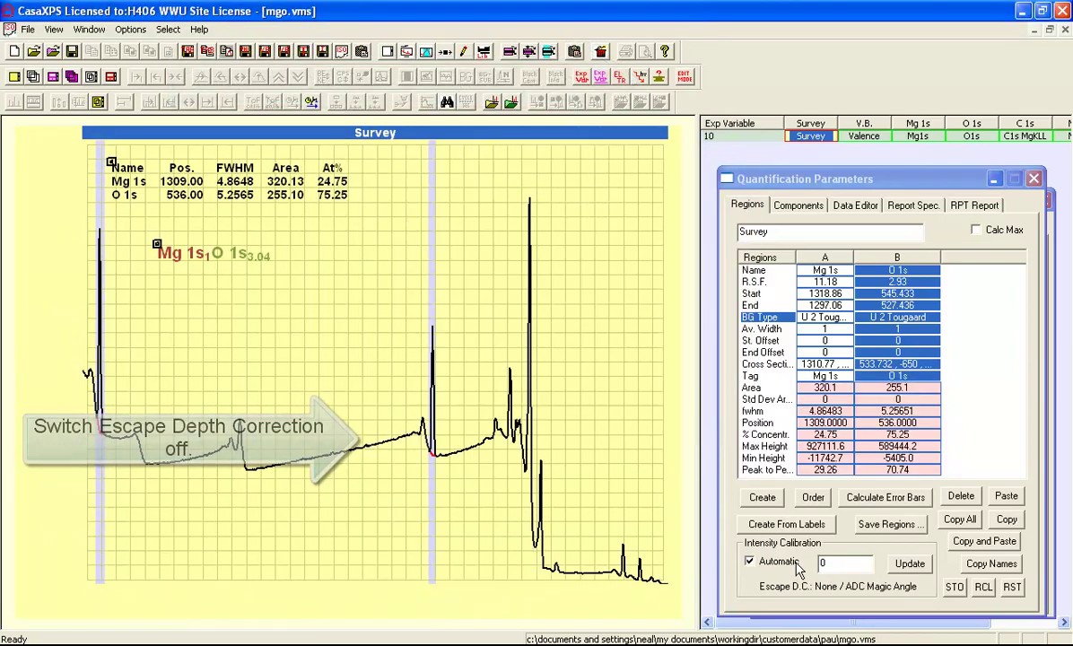
click(749, 561)
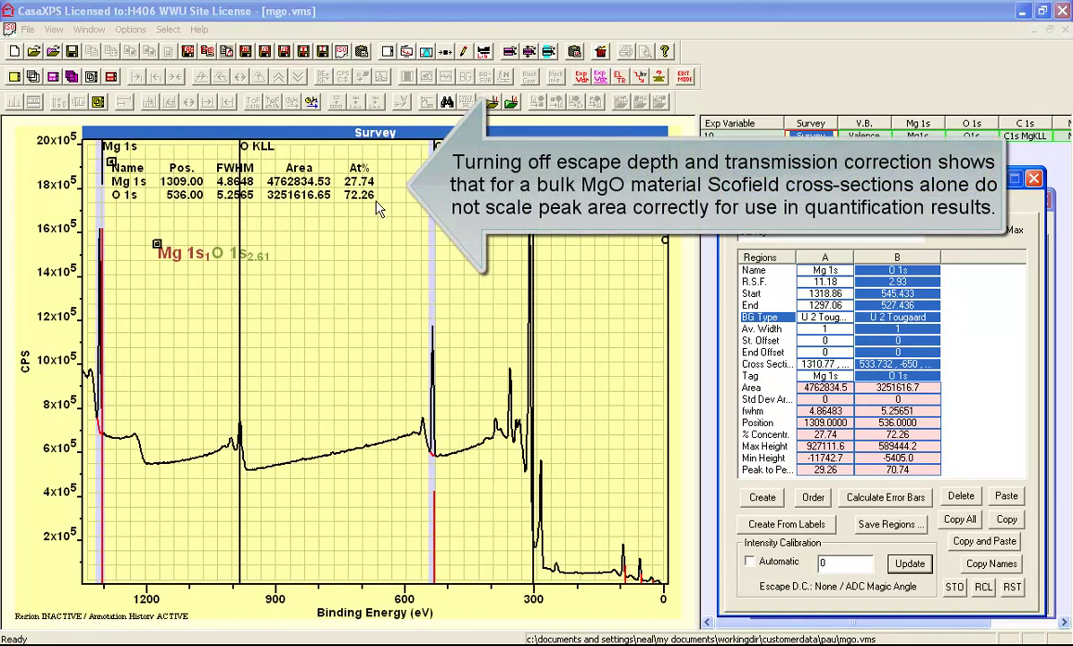
Step: Re-enable automatic intensity calibration and update, giving Mg 1s 24.75 and O 1s 75.25 At%
click(749, 562)
click(908, 564)
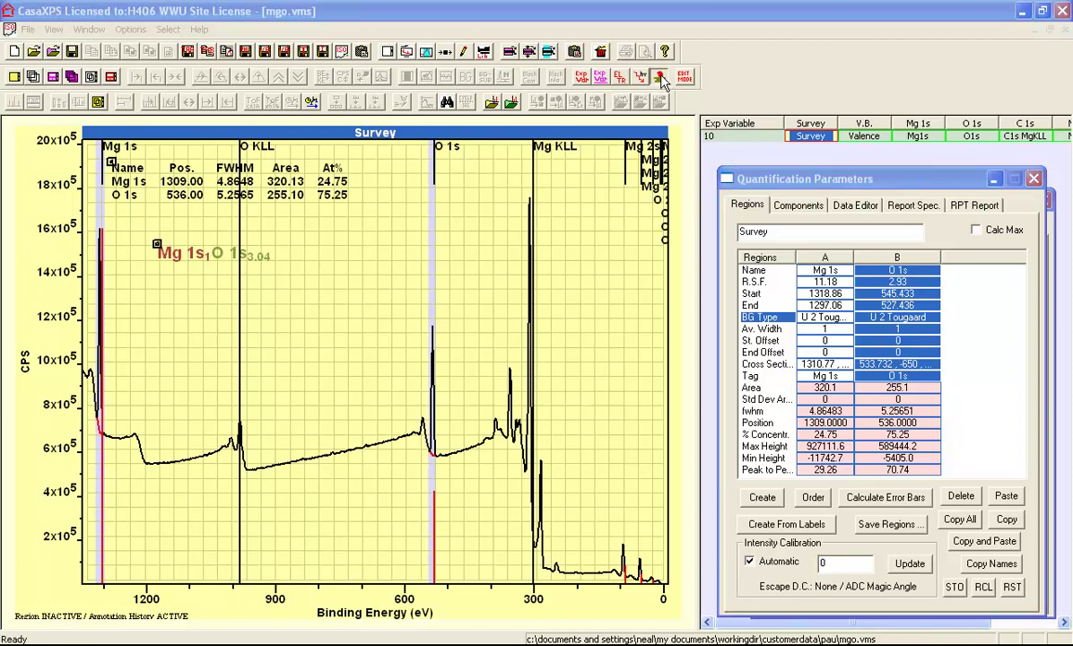
Step: Restore EAL escape depth correction on the Survey block, returning Mg 1s 50.85 and O 1s 49.15 At%
click(619, 76)
click(510, 435)
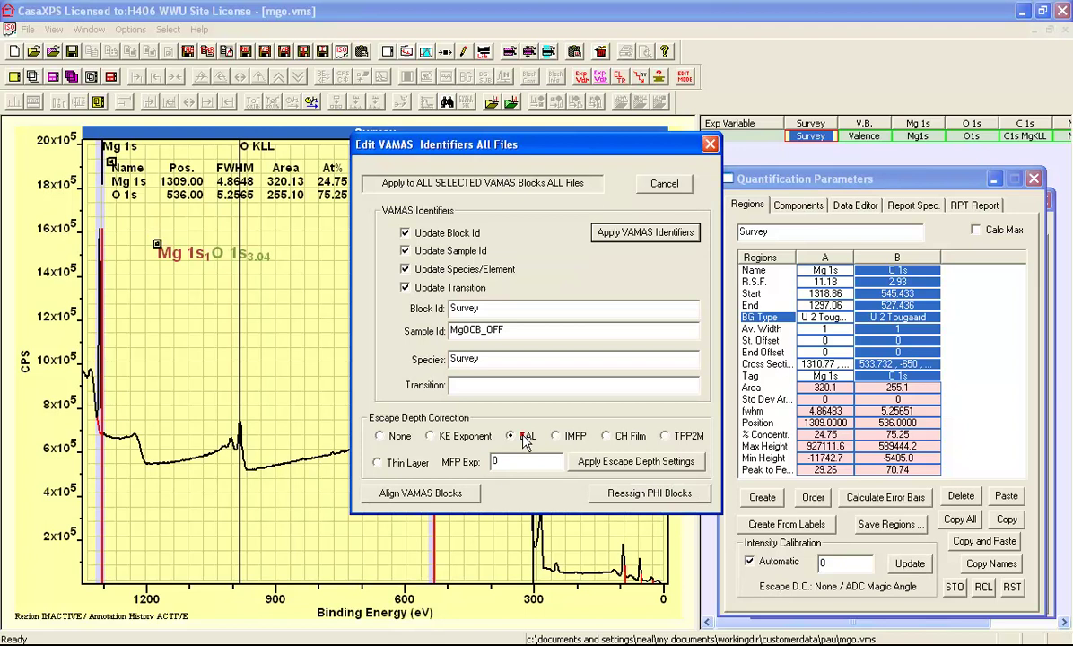
click(604, 465)
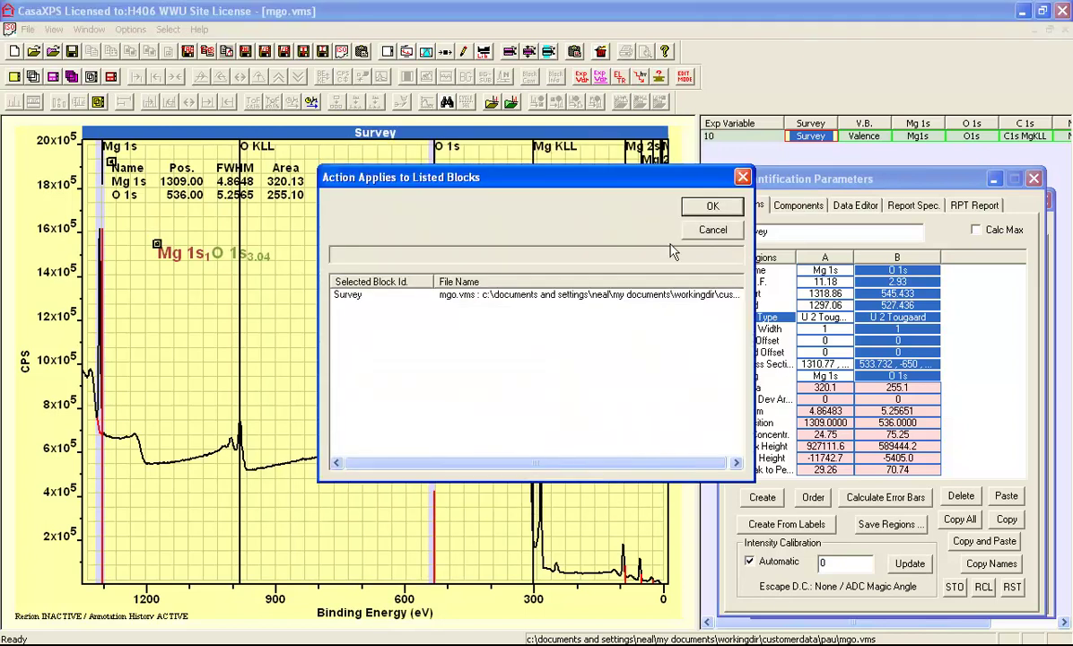
click(702, 210)
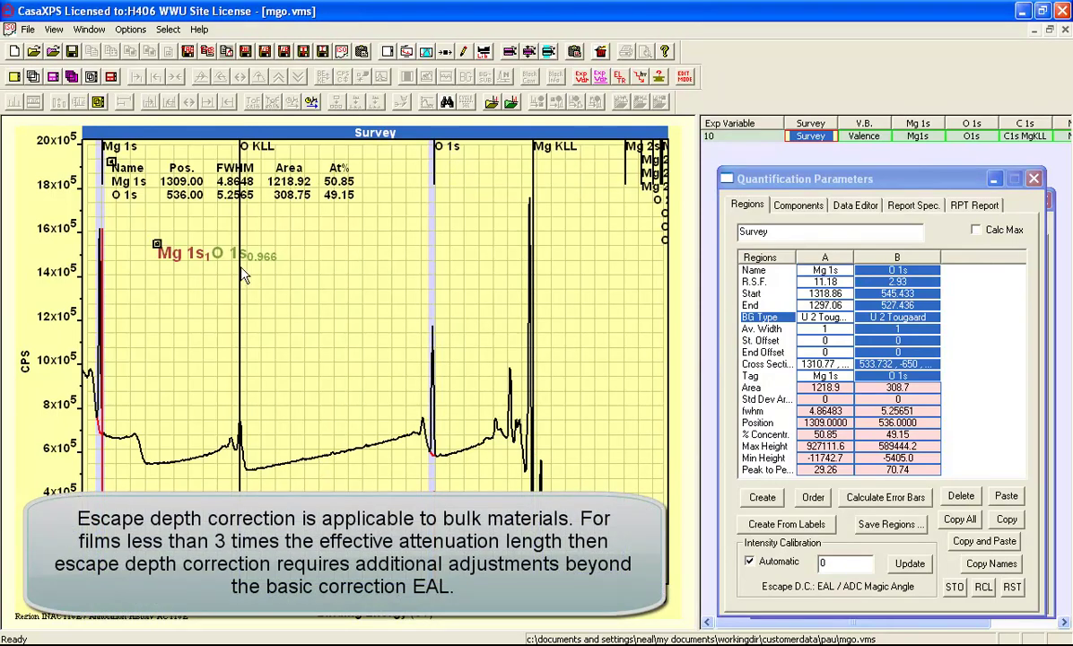
click(278, 306)
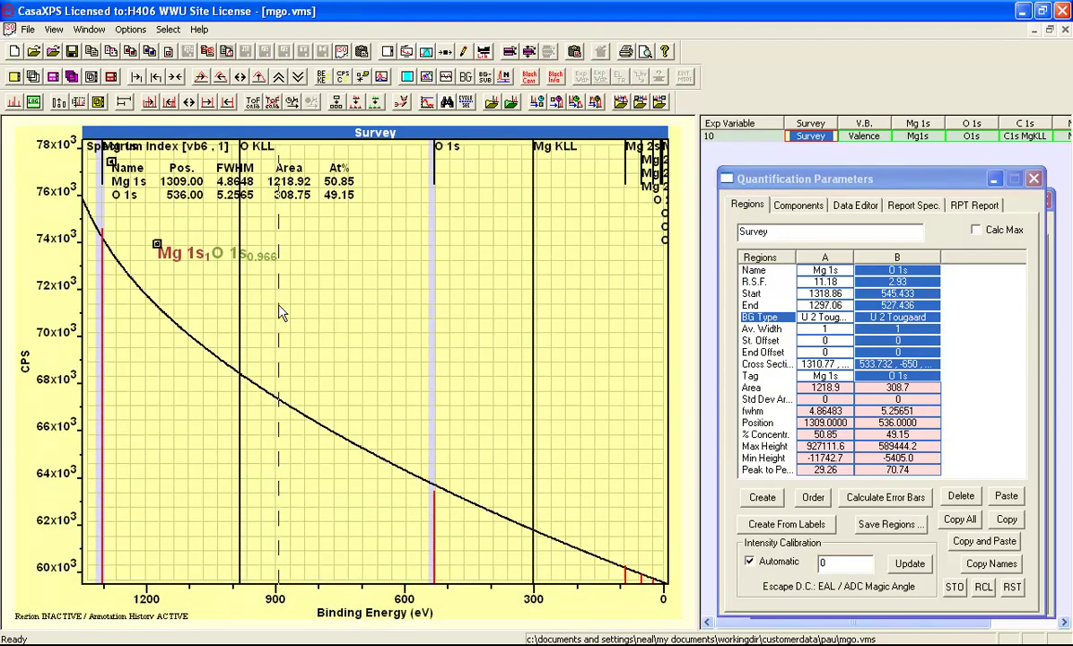
Step: Toggle zoom-to-zero so the transmission curve's intensity axis starts at 0
click(18, 103)
click(262, 83)
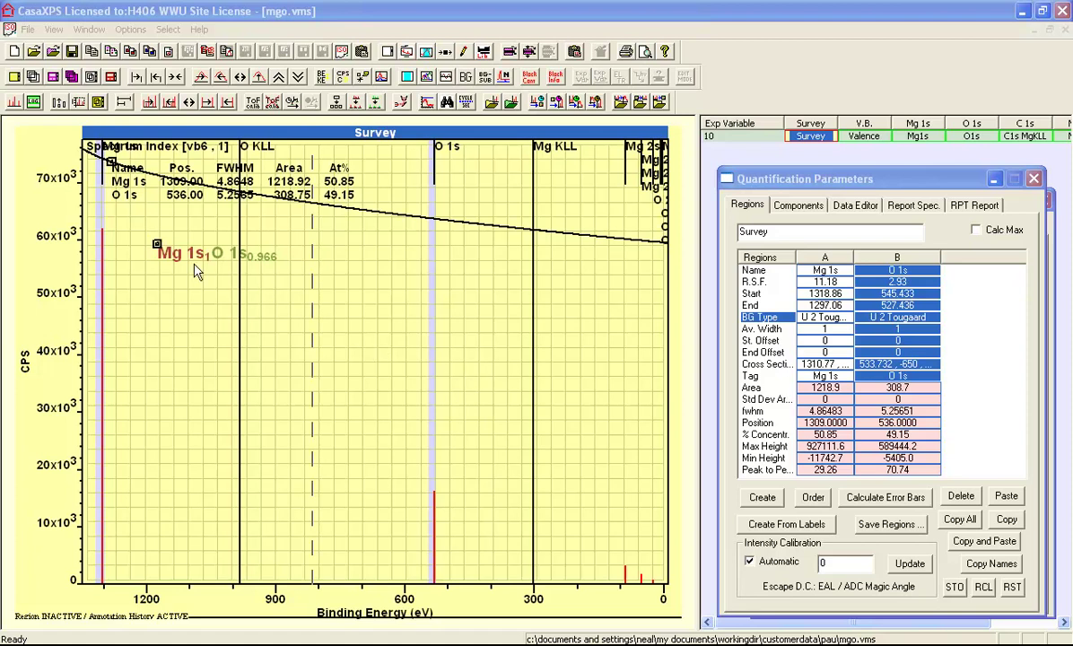
Step: Make the main window active and switch to the CasaXP4 data window via the Window menu
click(244, 11)
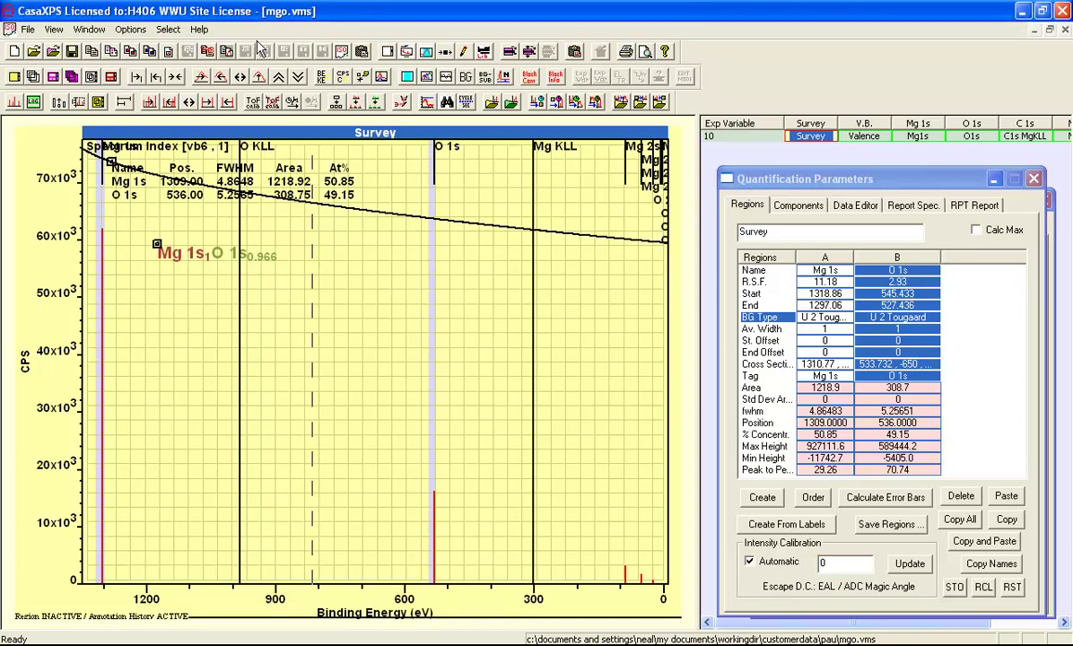
click(89, 29)
click(99, 103)
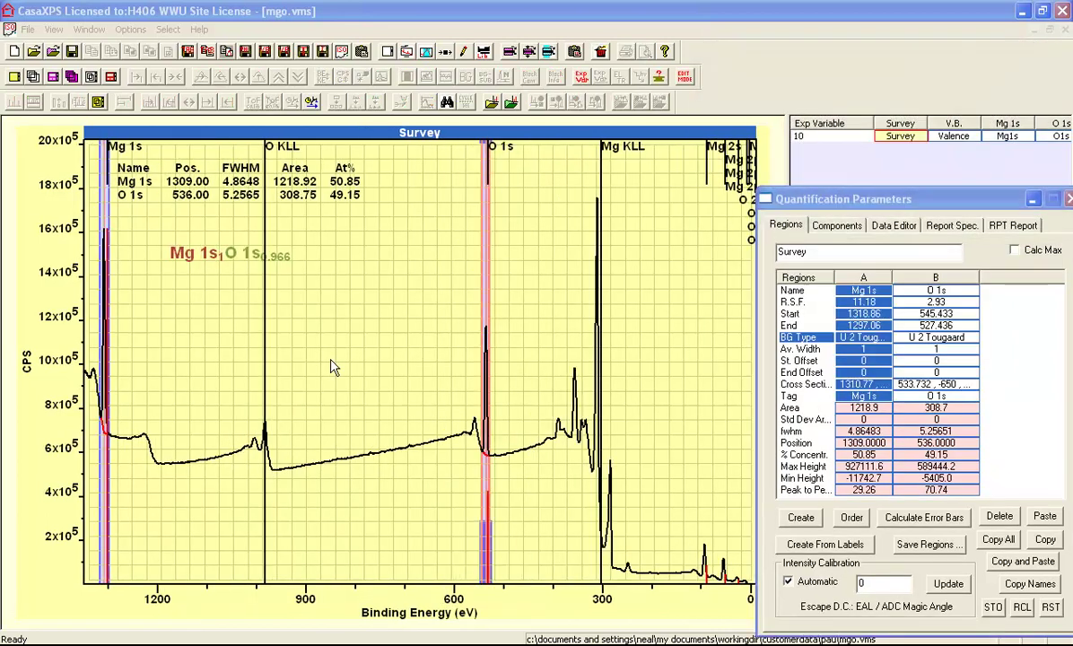
Step: Switch to CasaXP6, select the first Survey spectrum, and zoom in on the Mg 1s edge
click(89, 29)
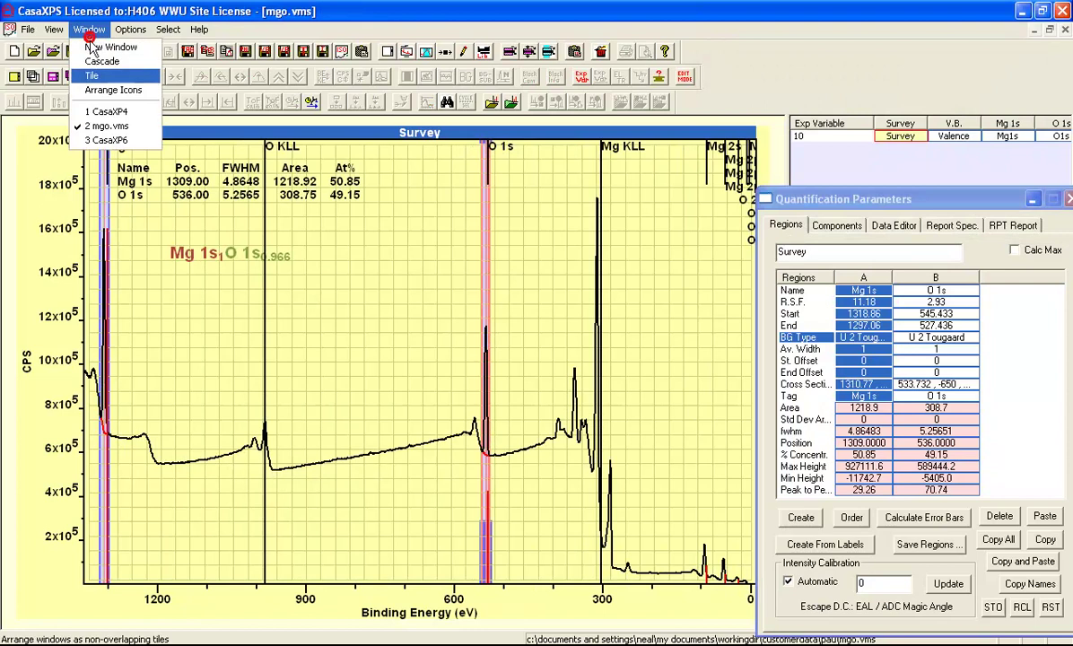
click(101, 141)
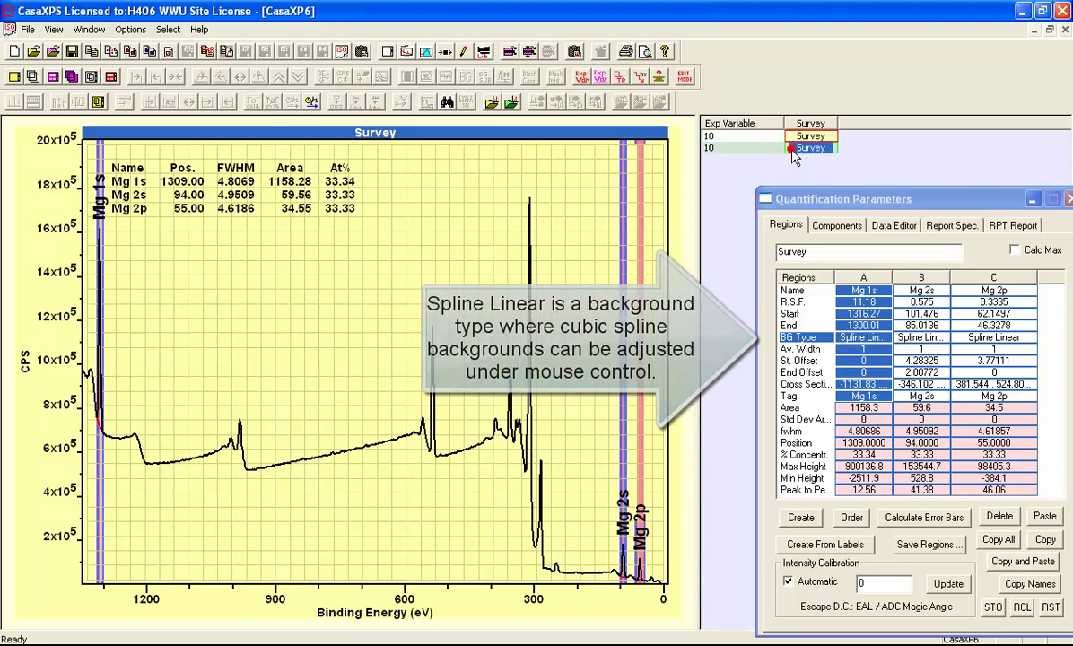
click(807, 147)
click(809, 136)
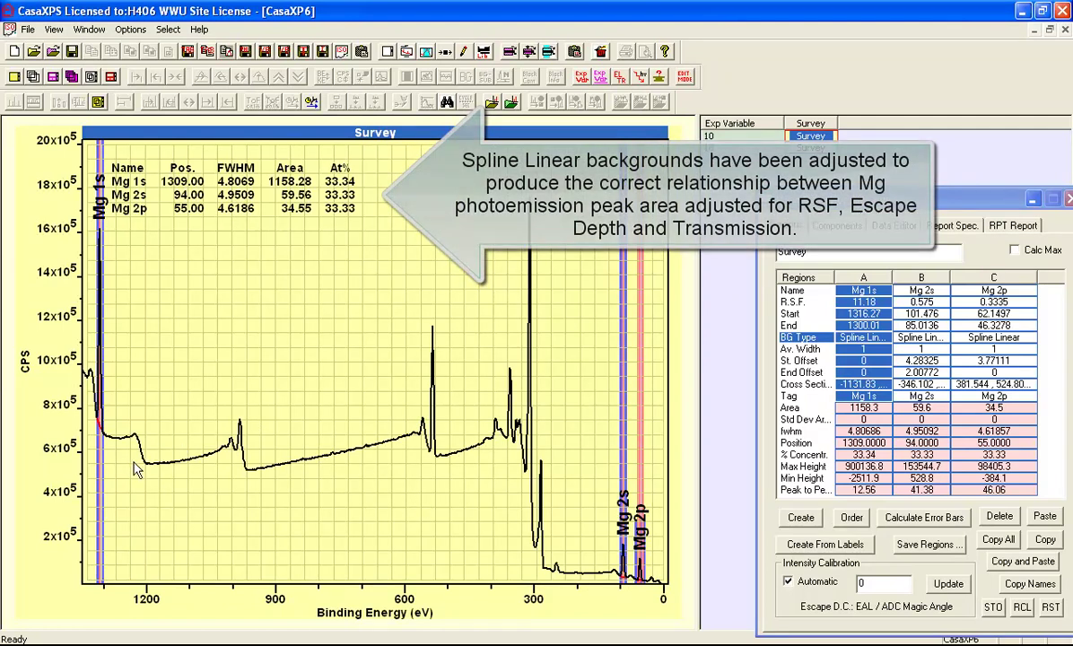
drag(133, 460, 66, 344)
click(112, 362)
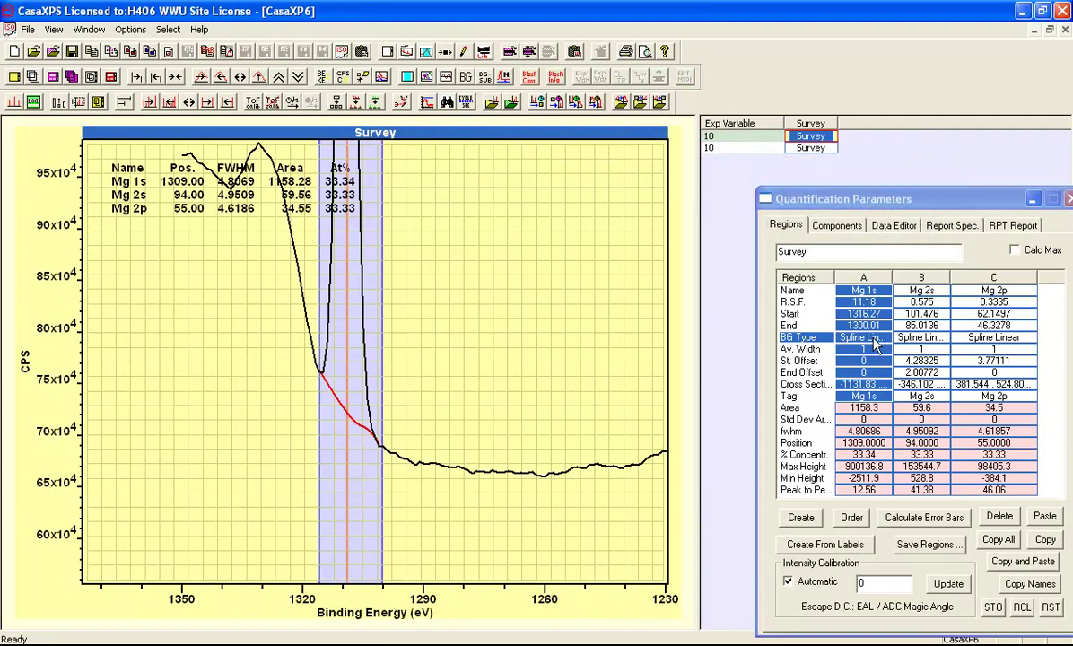
click(836, 225)
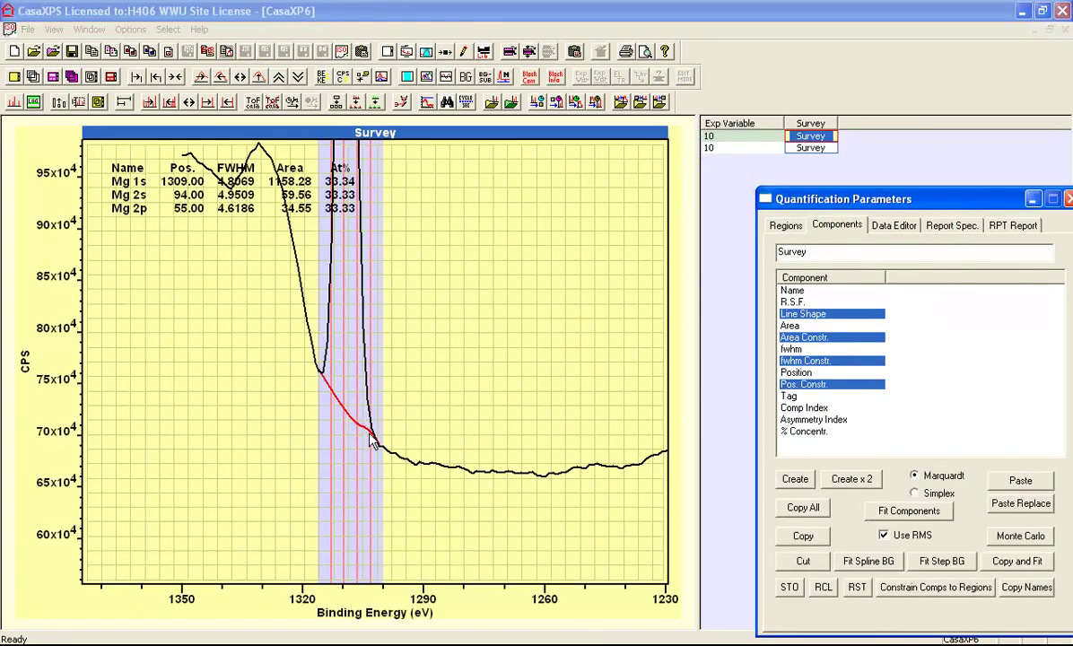
drag(368, 435, 375, 439)
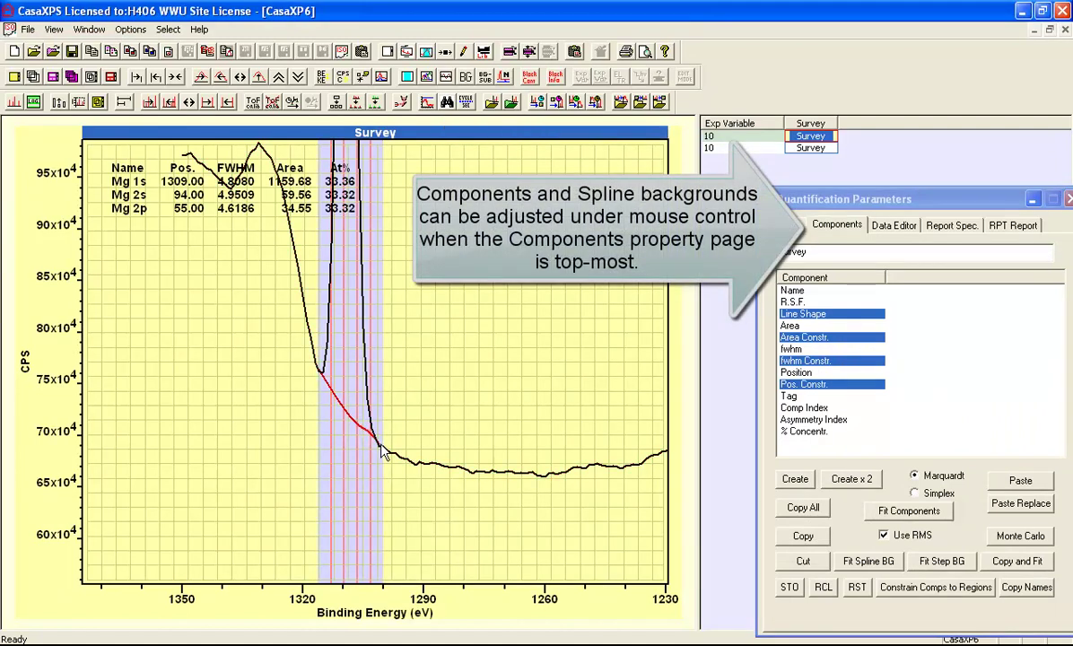
click(344, 413)
drag(344, 413, 377, 428)
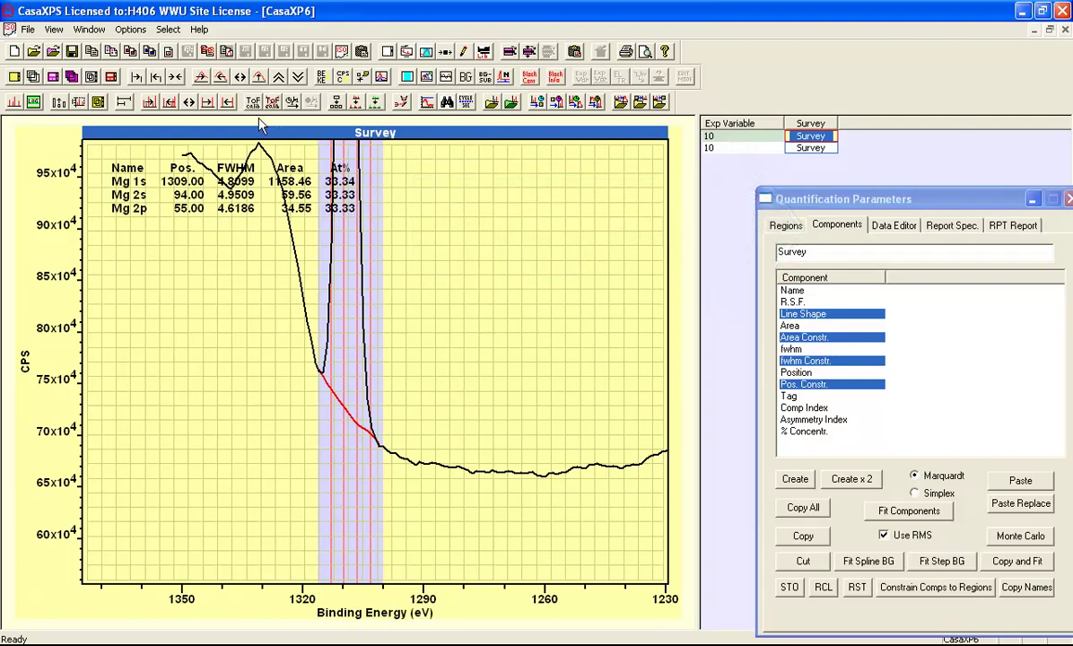
click(157, 76)
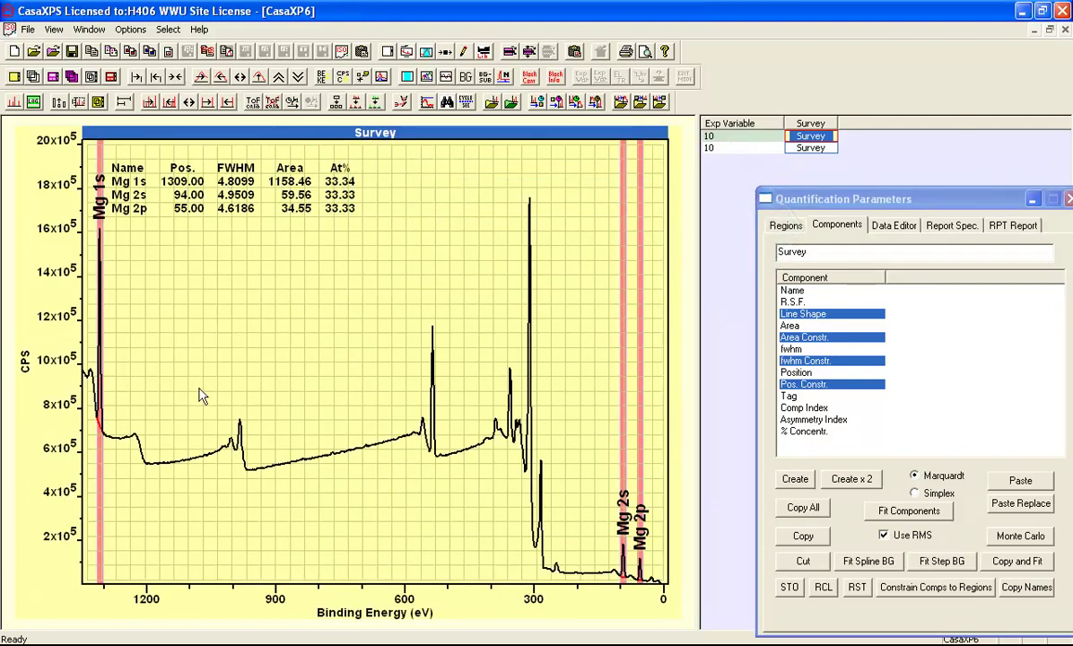
drag(159, 490, 84, 170)
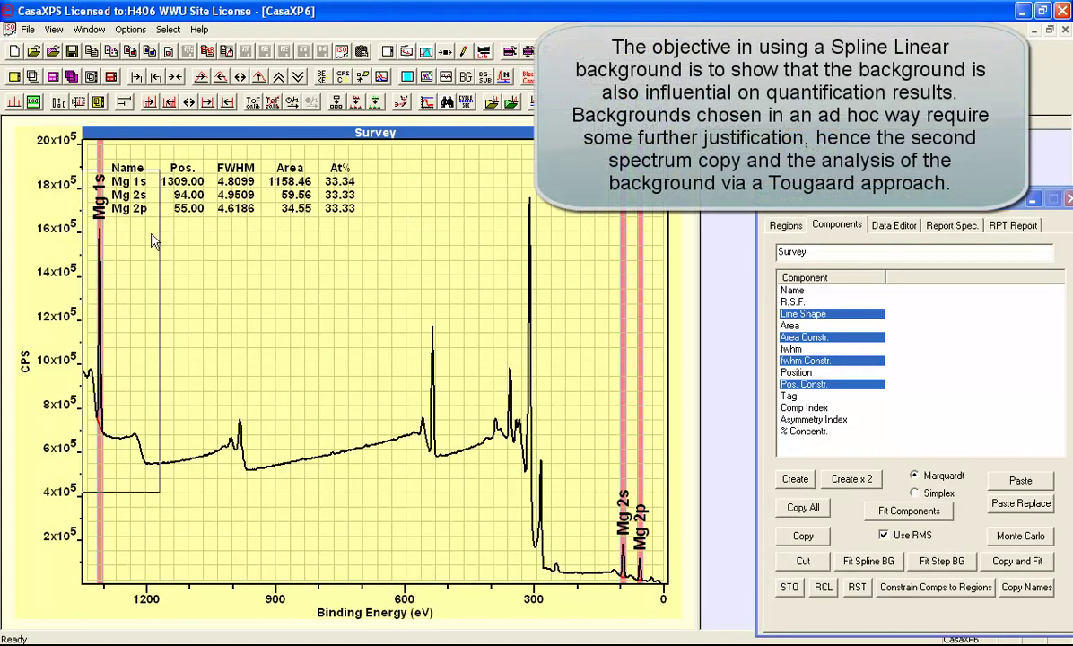
click(131, 246)
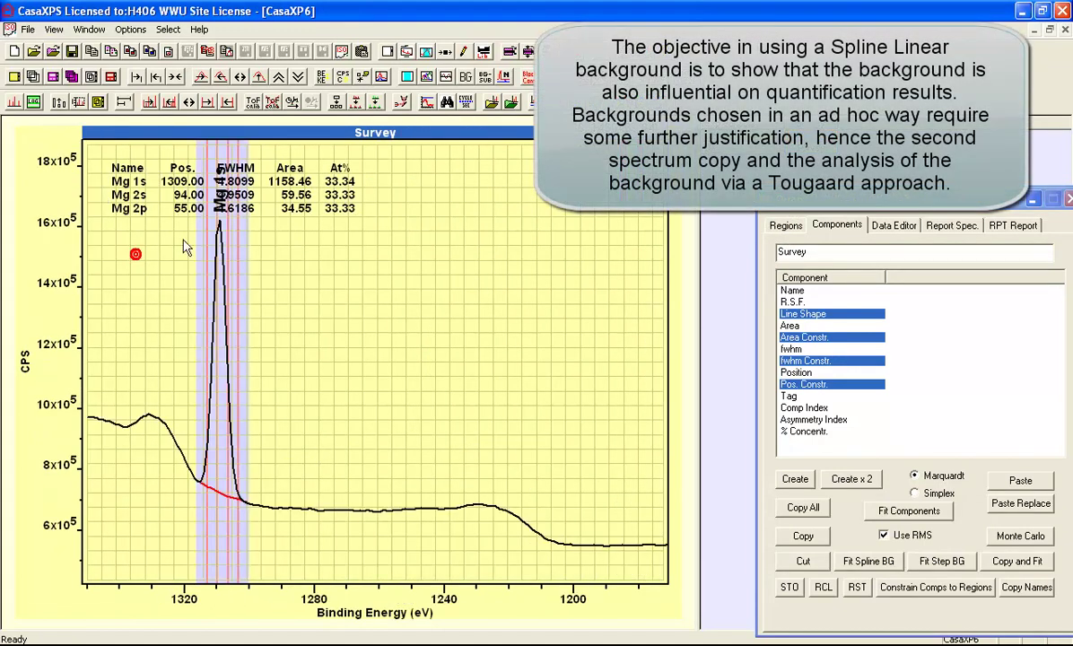
click(155, 77)
click(155, 77)
click(155, 77)
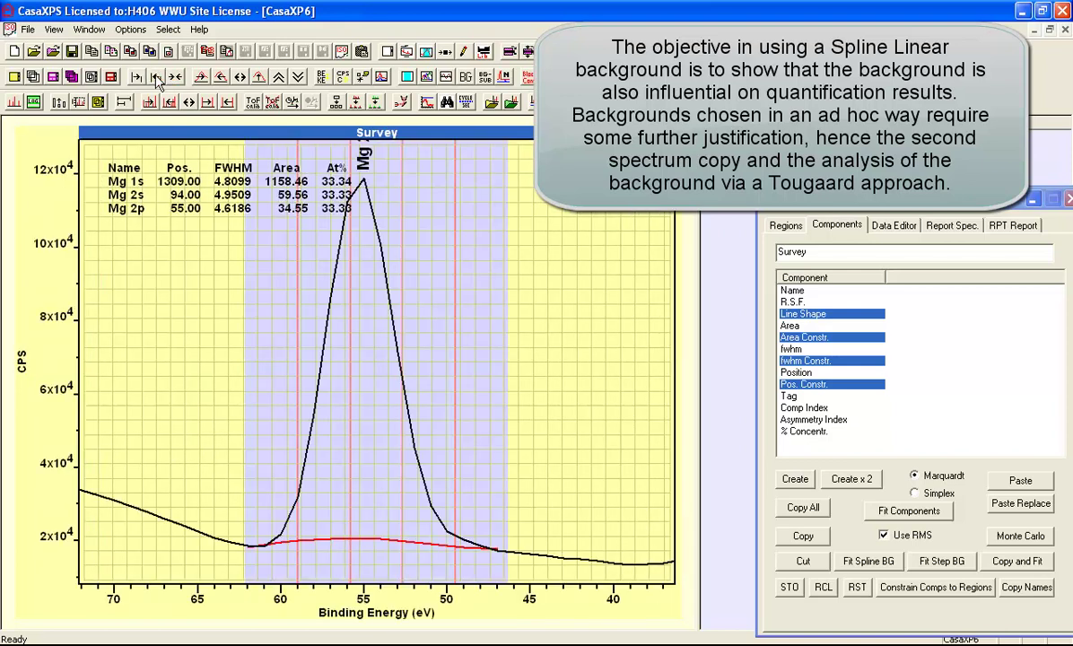
click(155, 78)
click(156, 78)
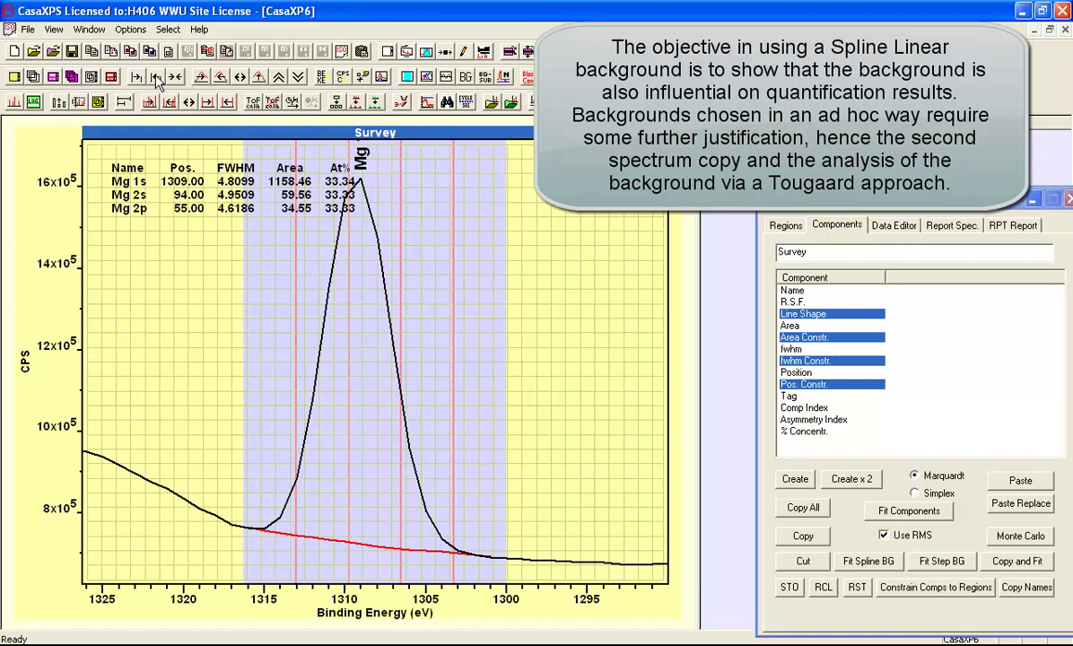
click(155, 77)
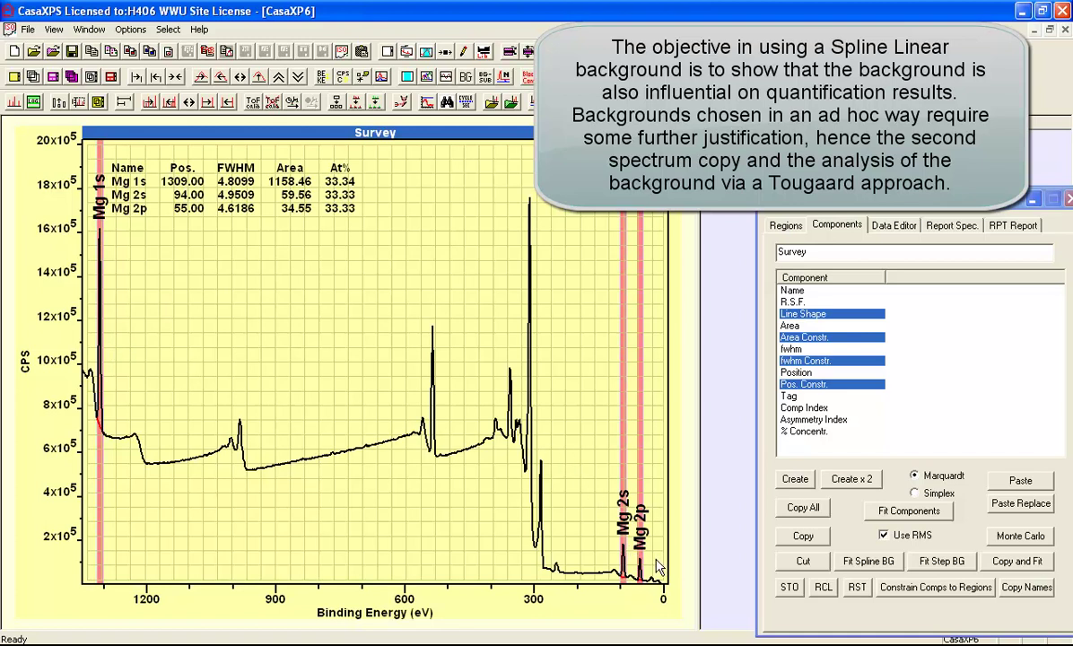
Step: Paste the O 1s region into the Regions table, zoom on the O 1s peak, then back out
click(787, 223)
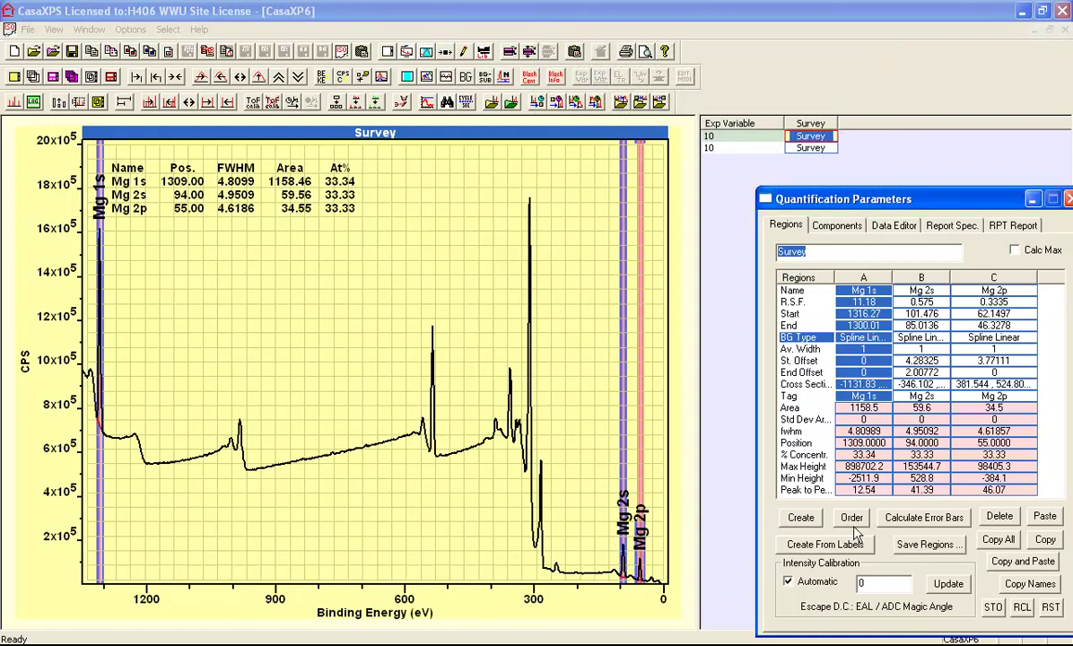
click(1044, 516)
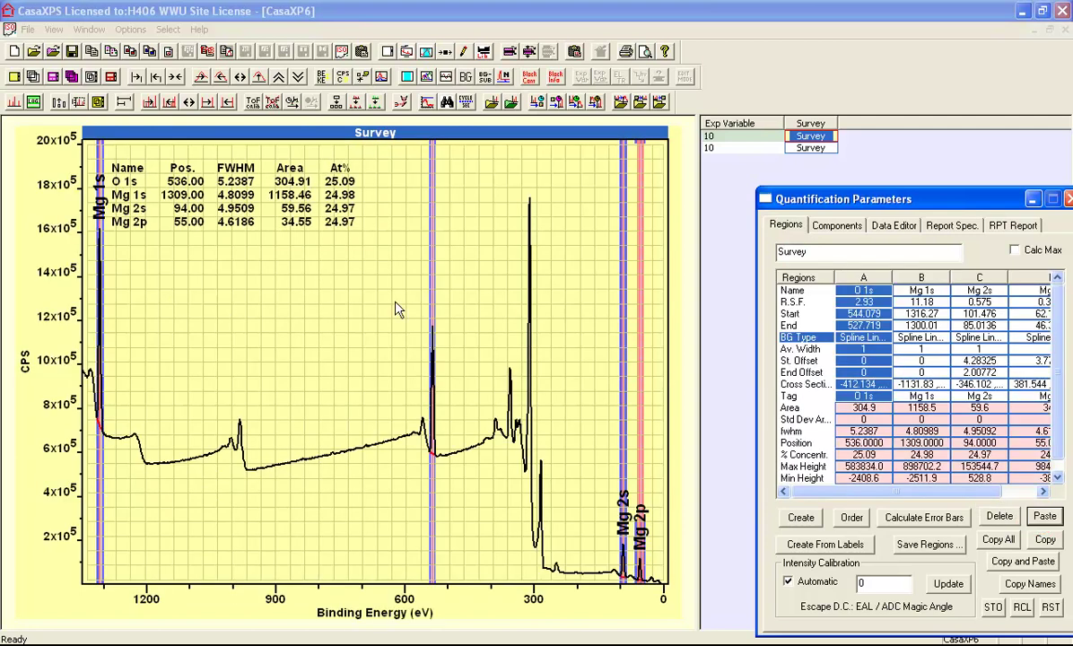
drag(396, 305, 474, 527)
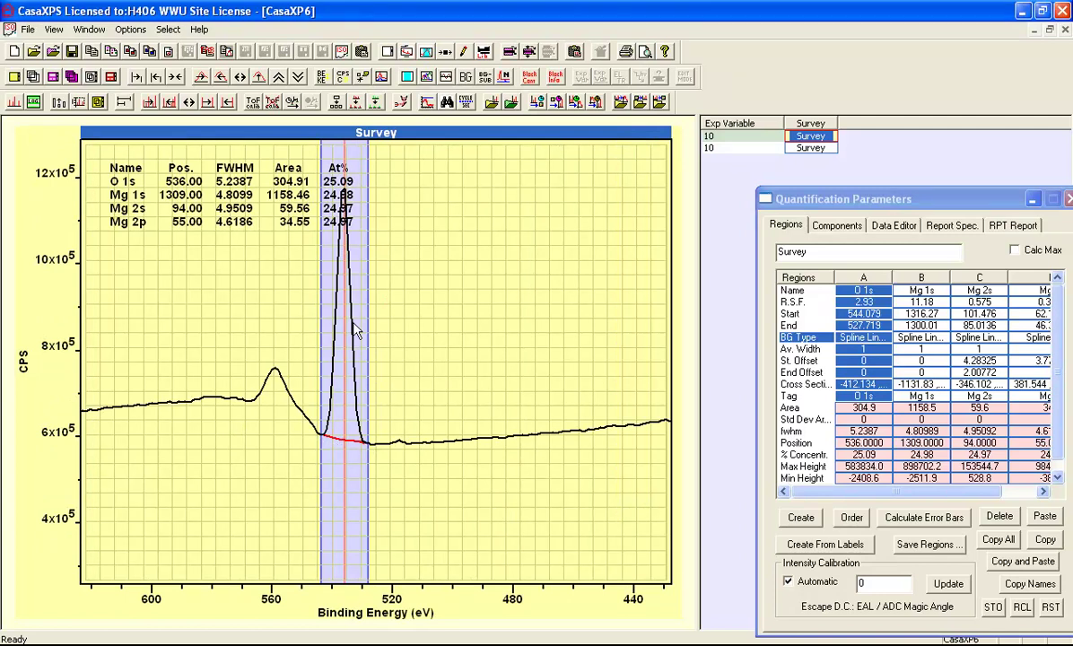
click(173, 77)
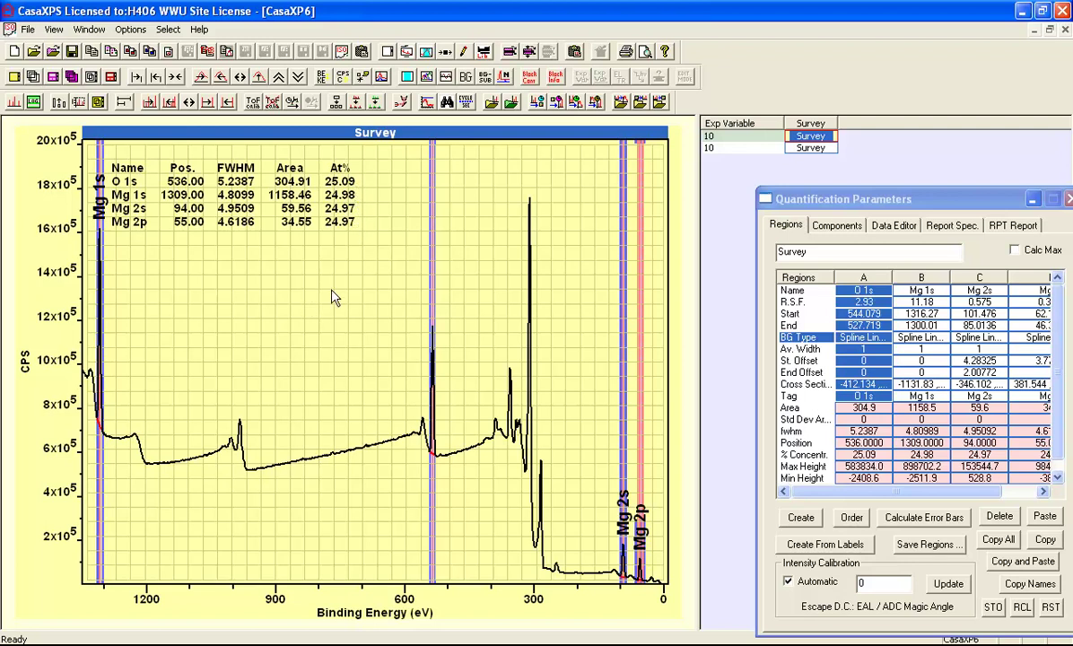
drag(597, 539, 670, 596)
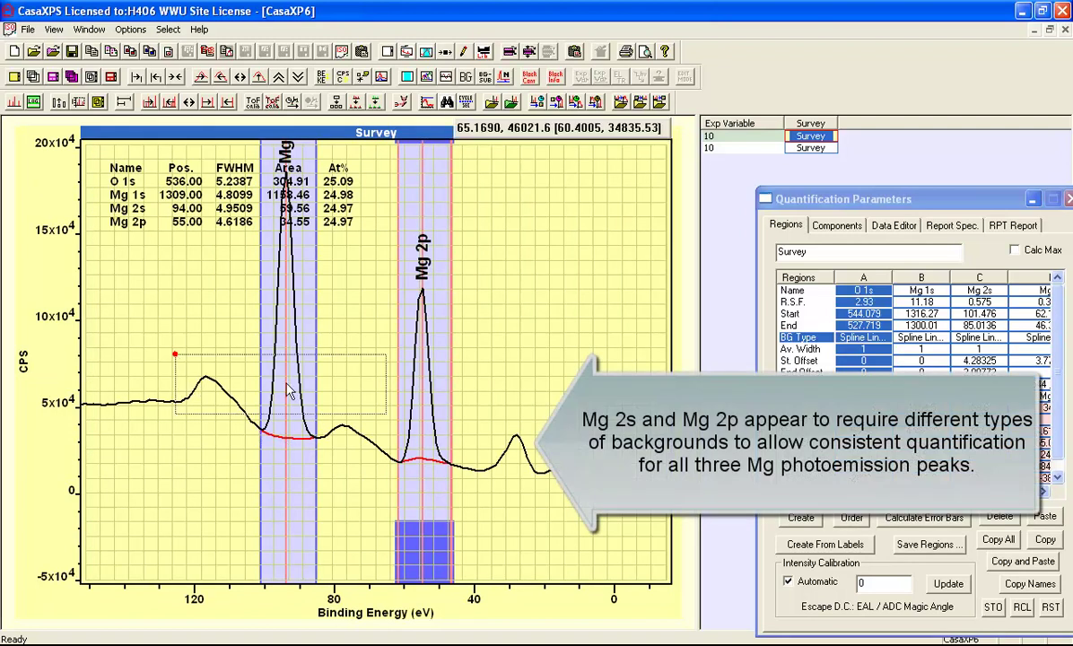
Step: Zoom to the 120–20 eV Mg 2s/2p range and rescale intensity so the peaks fit
drag(176, 355, 544, 514)
click(518, 440)
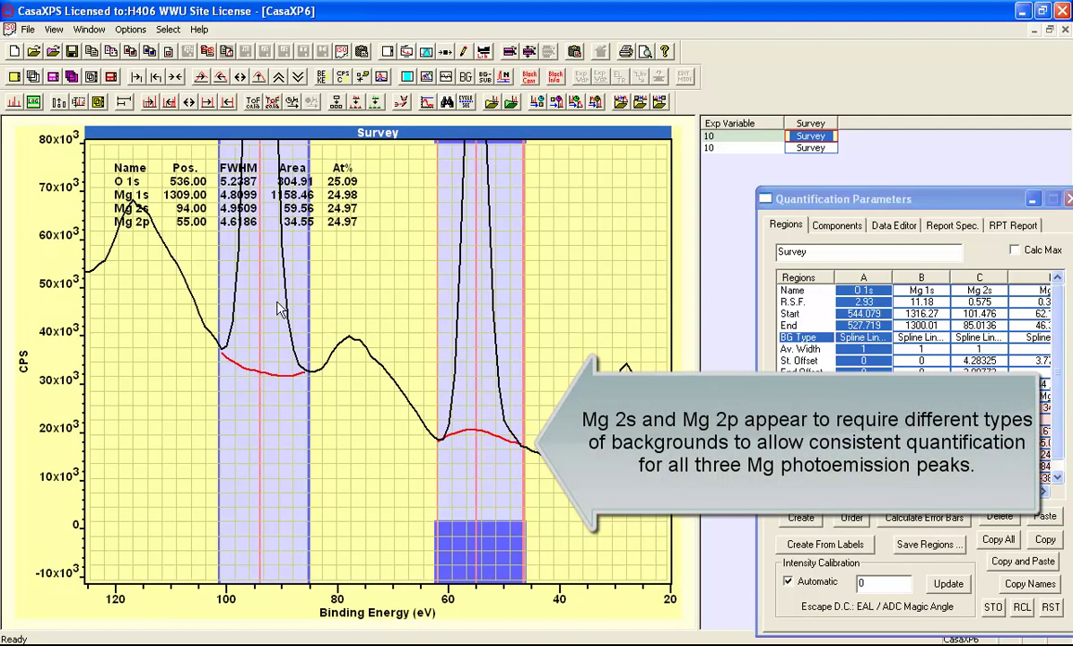
click(239, 77)
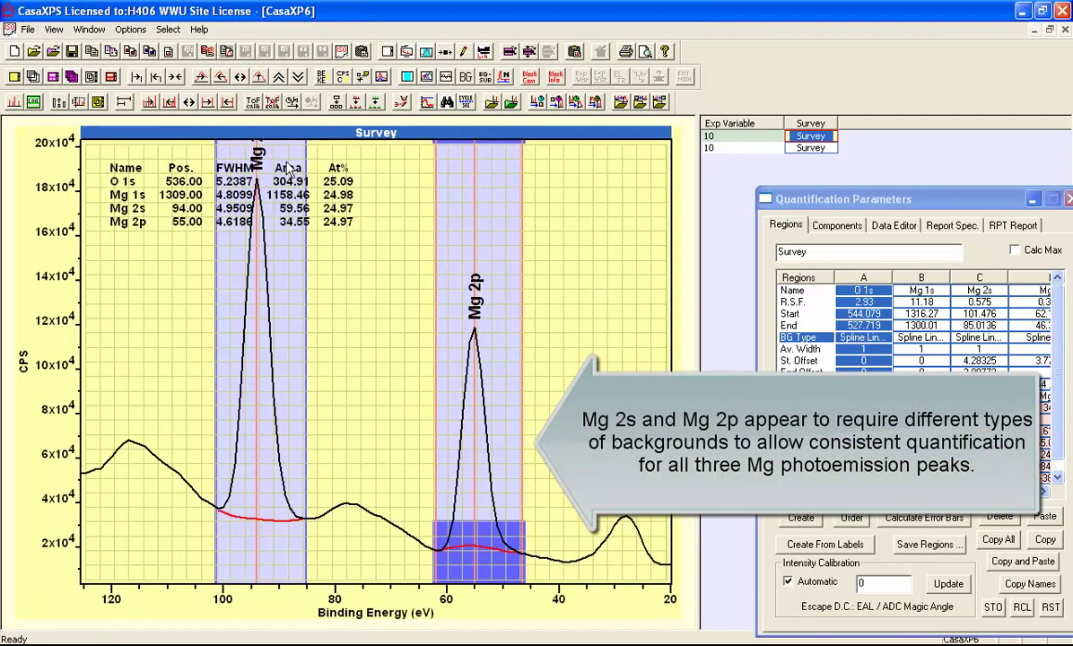
click(262, 74)
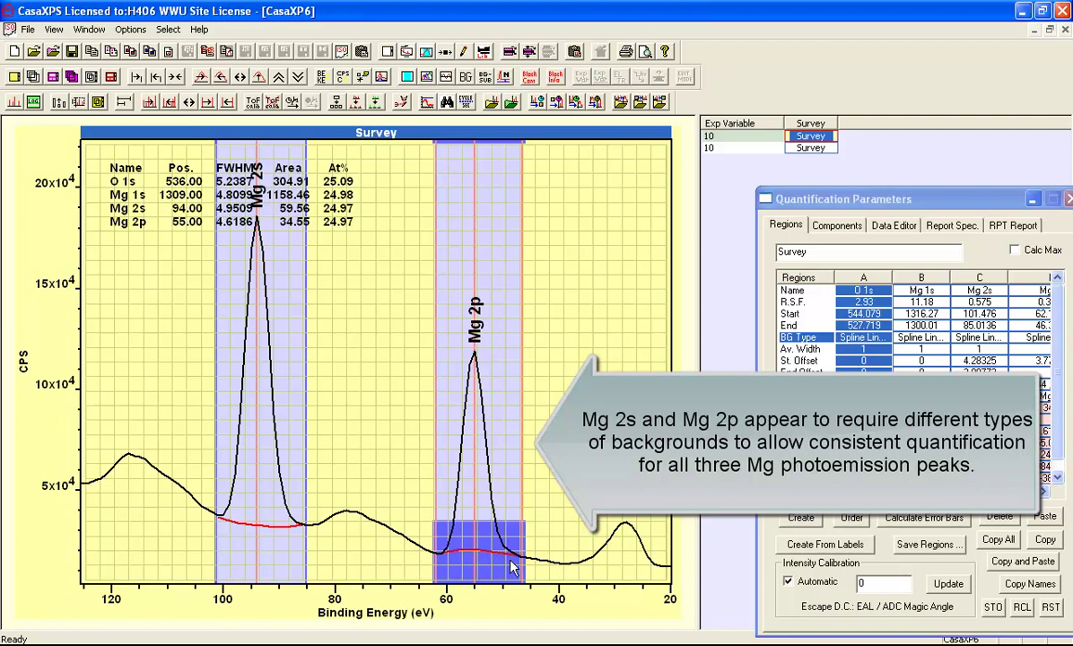
Step: Select the second Survey copy and zoom closely on its Tougaard background under Mg 2s and 2p
click(801, 149)
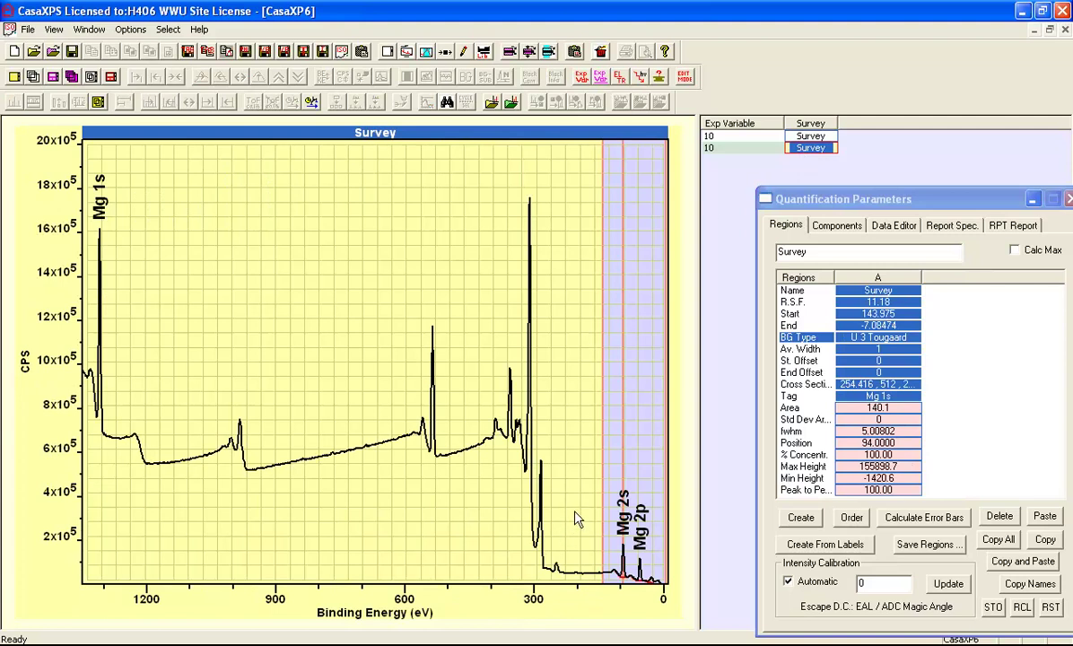
drag(577, 509, 685, 601)
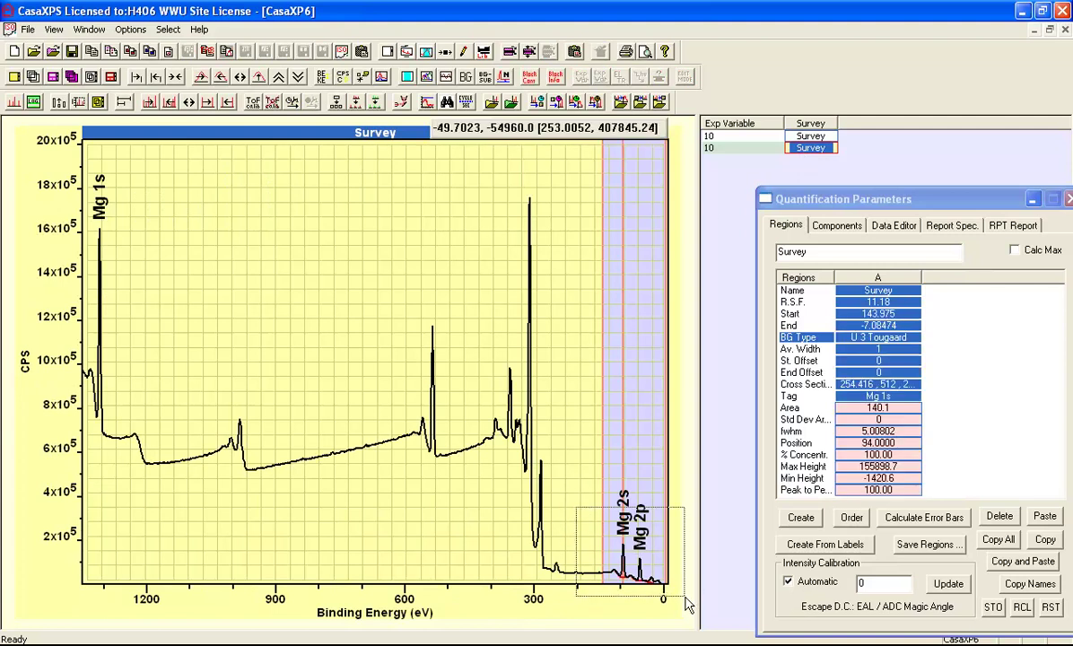
click(592, 519)
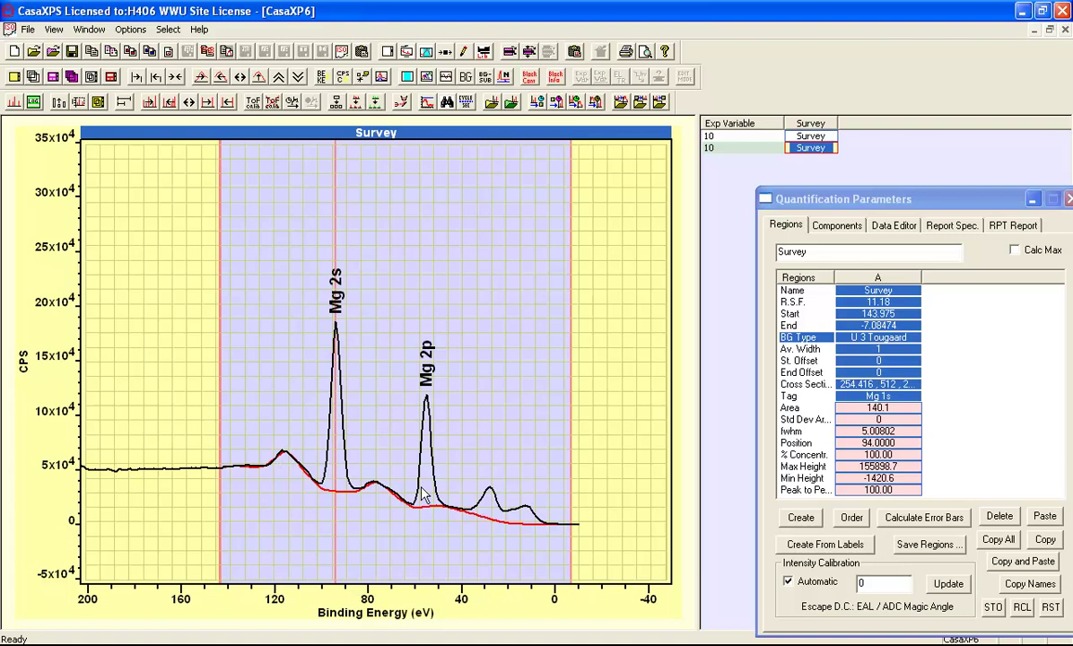
click(837, 225)
drag(172, 415, 609, 548)
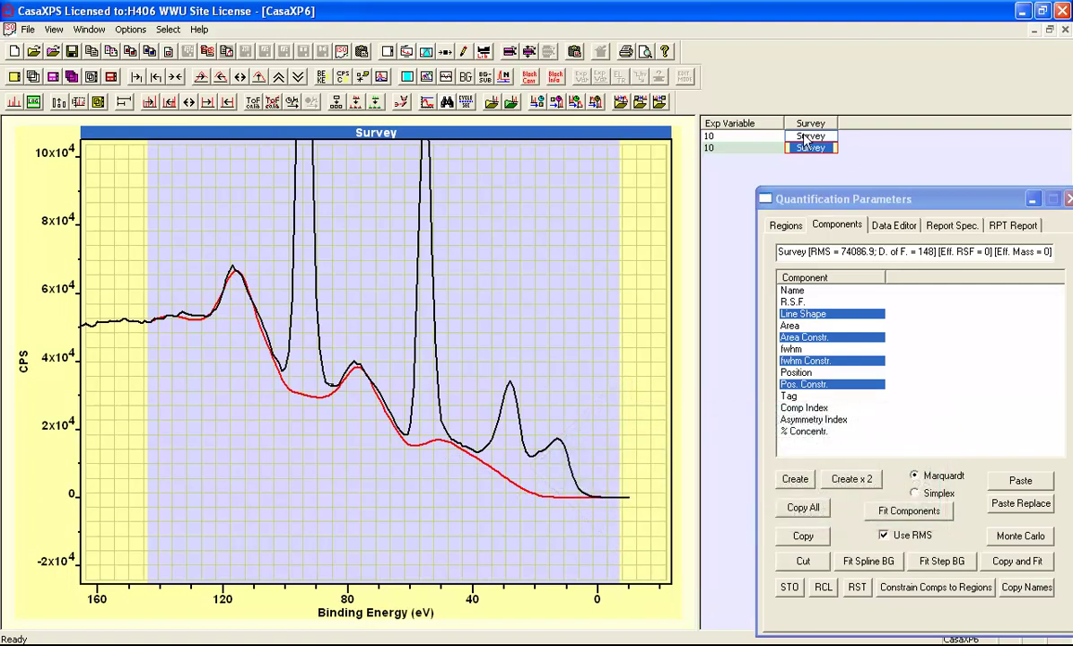
Step: Select the first Survey copy, check Mg 2s/2p up close, restore full range, and show the Regions table
click(754, 135)
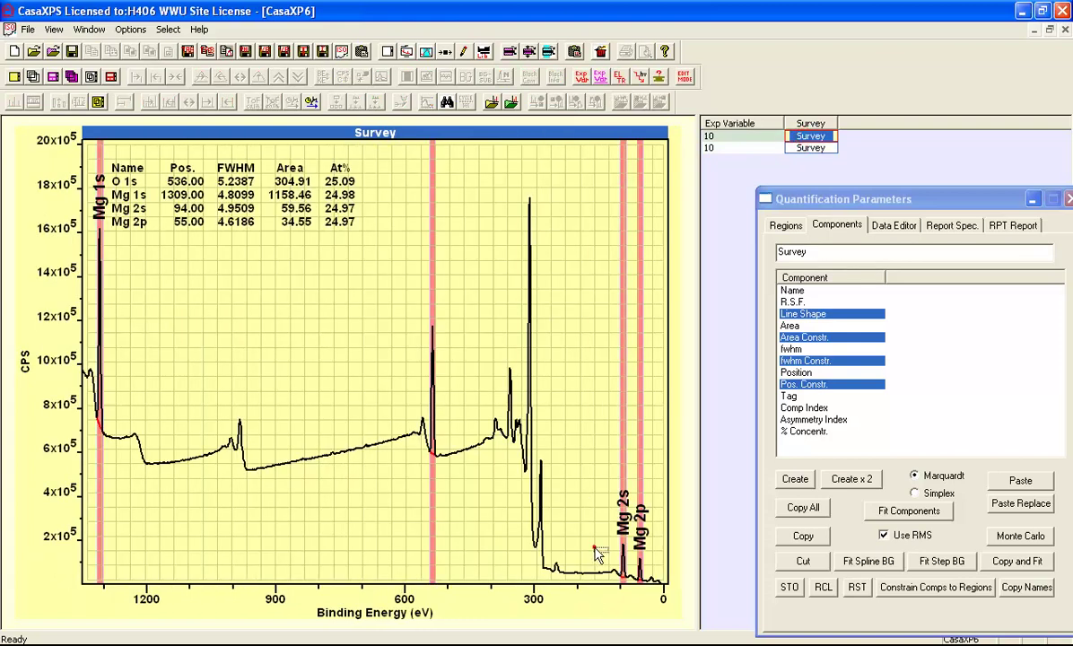
drag(554, 529, 630, 558)
click(572, 531)
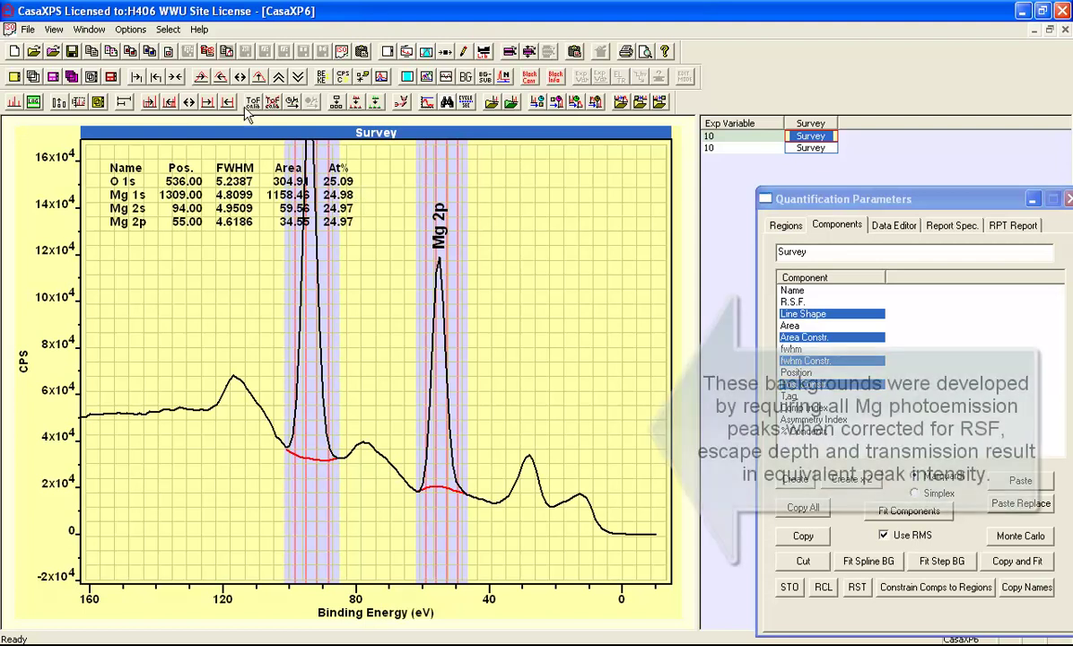
click(175, 76)
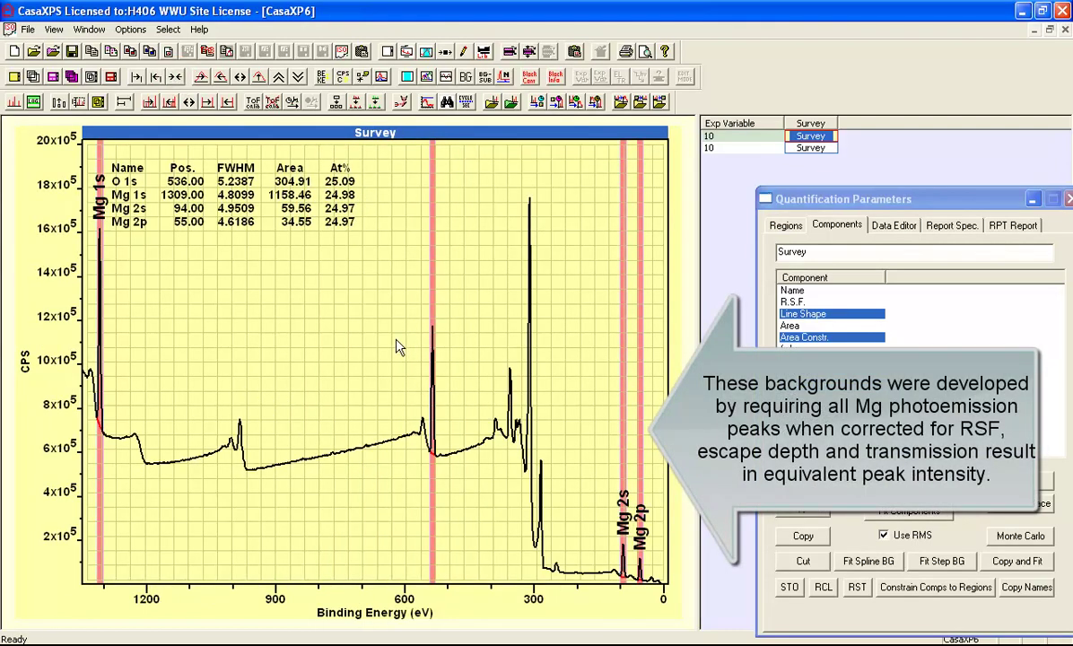
click(787, 226)
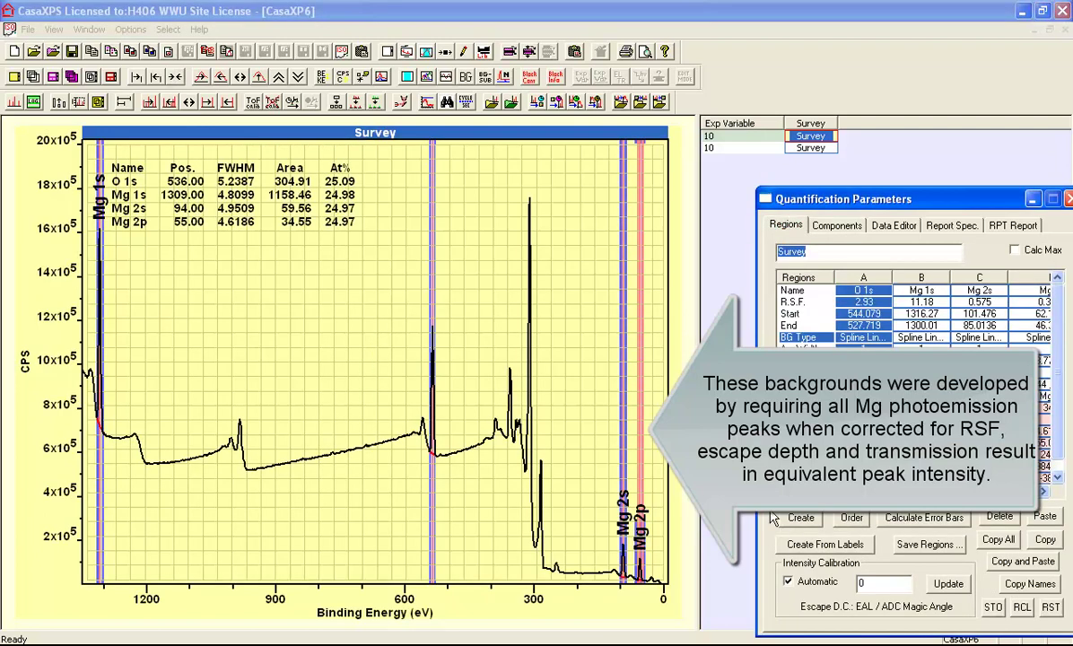